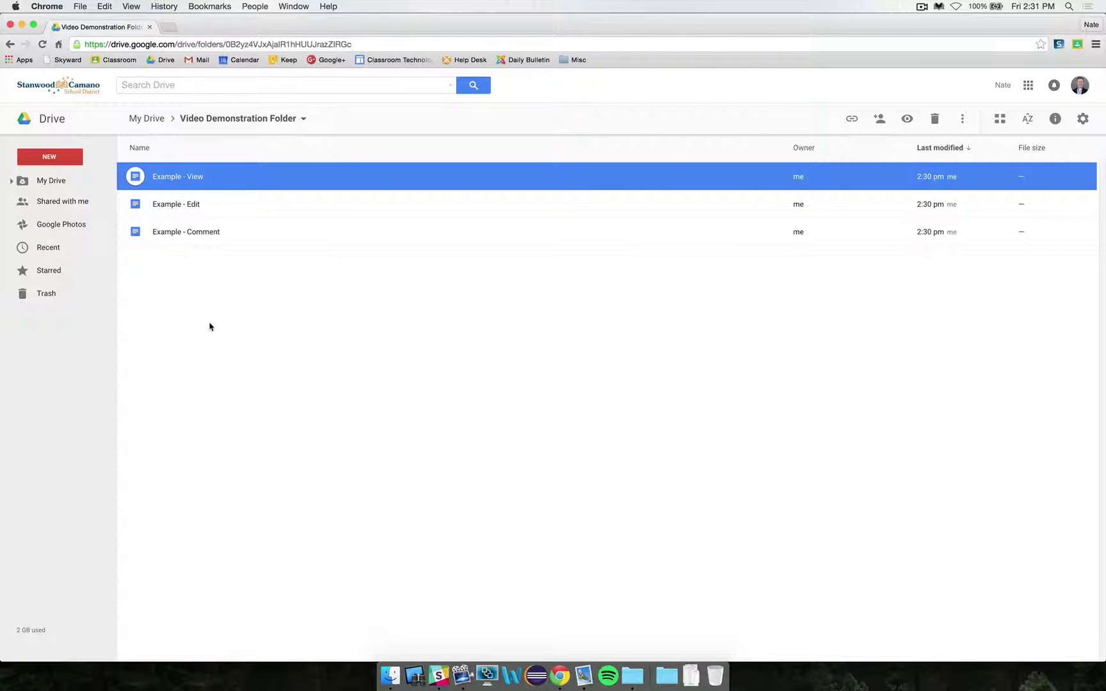
left_click(191, 235)
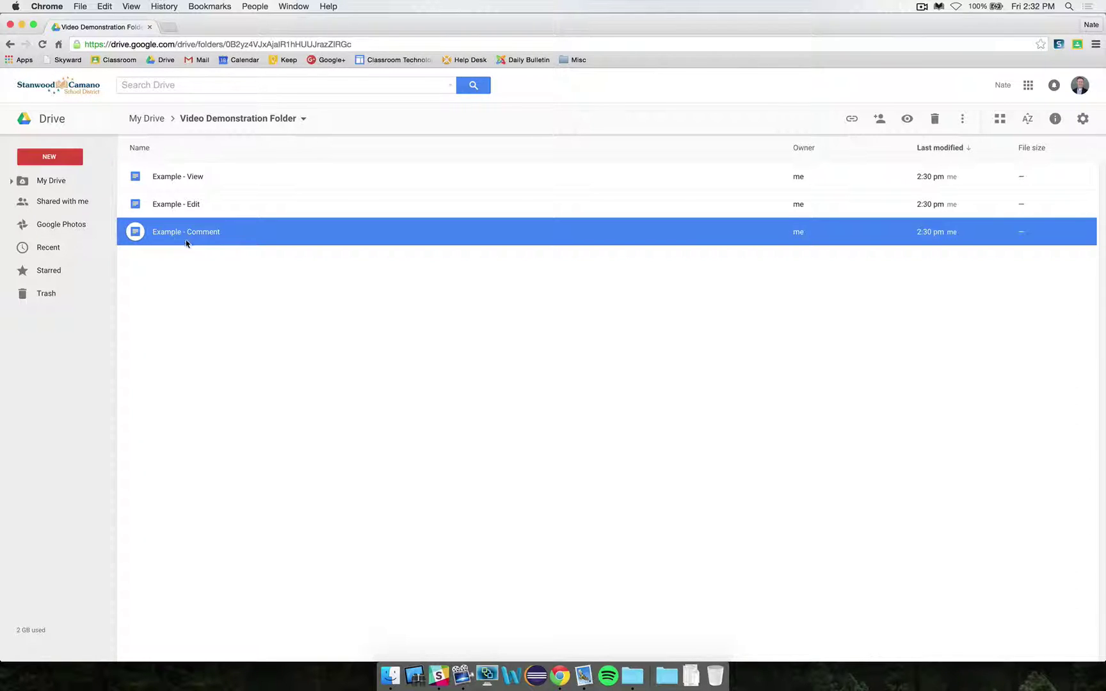
left_click(188, 208)
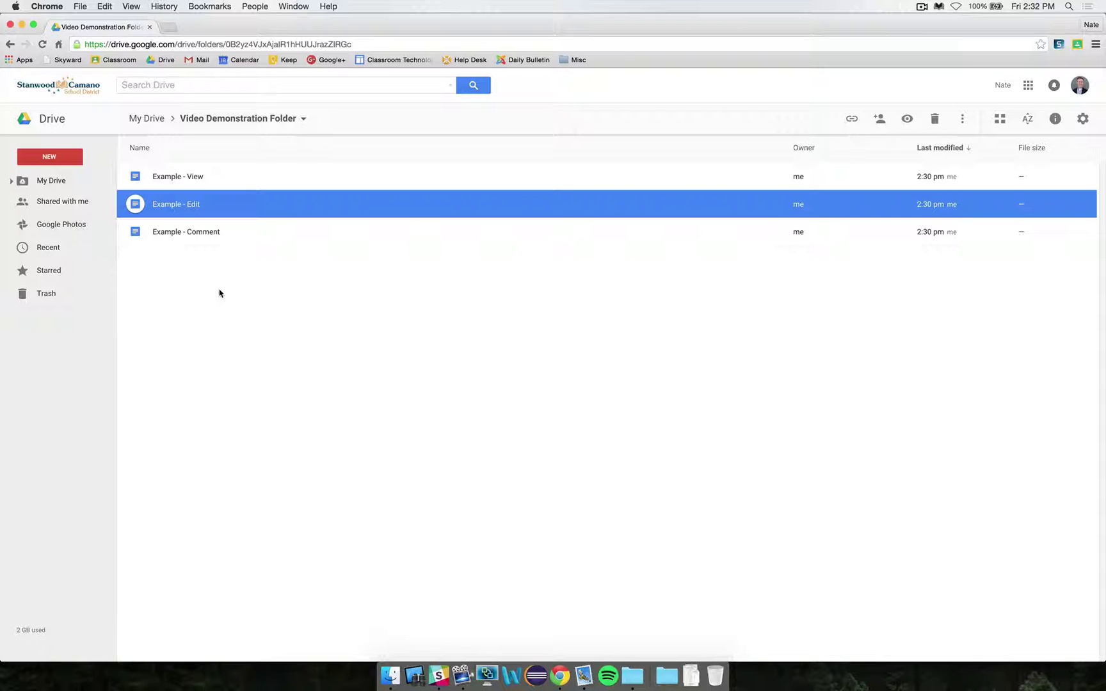
Start sharing the Example - View document with the demo staff account, giving it Can view permission.
left_click(162, 184)
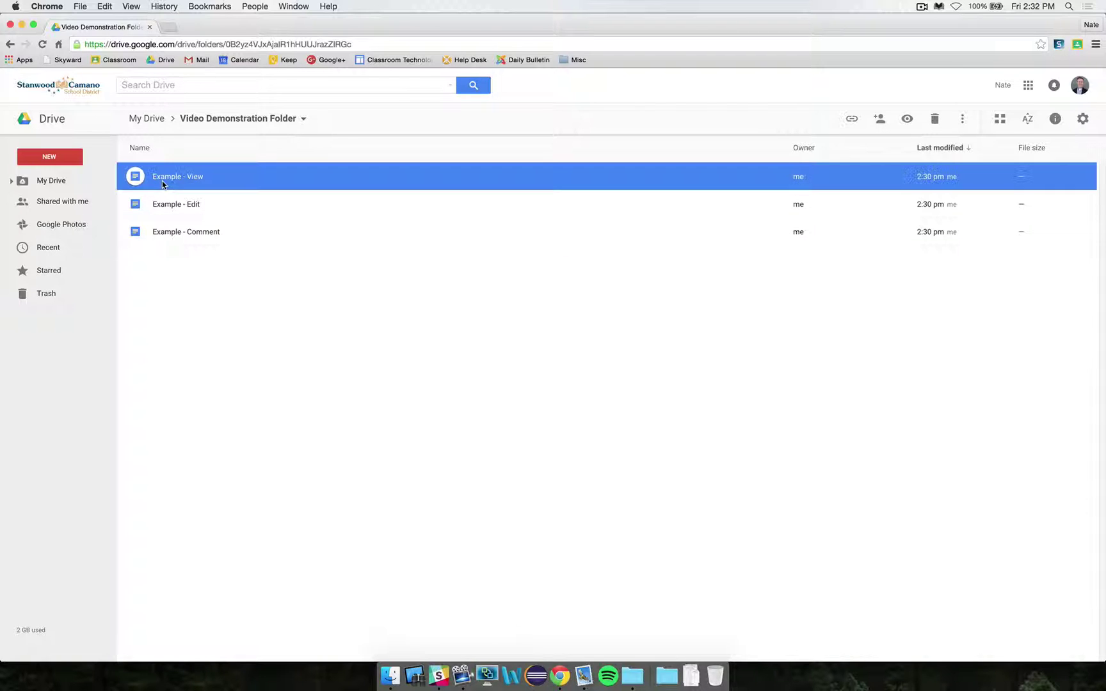
right_click(171, 182)
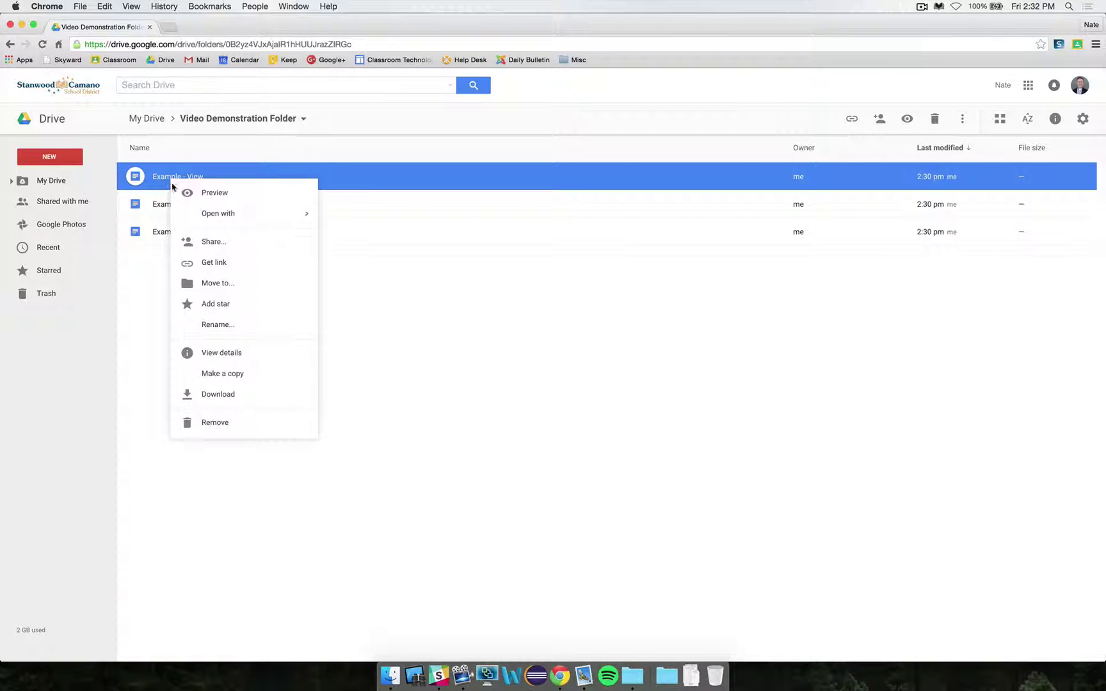
left_click(210, 246)
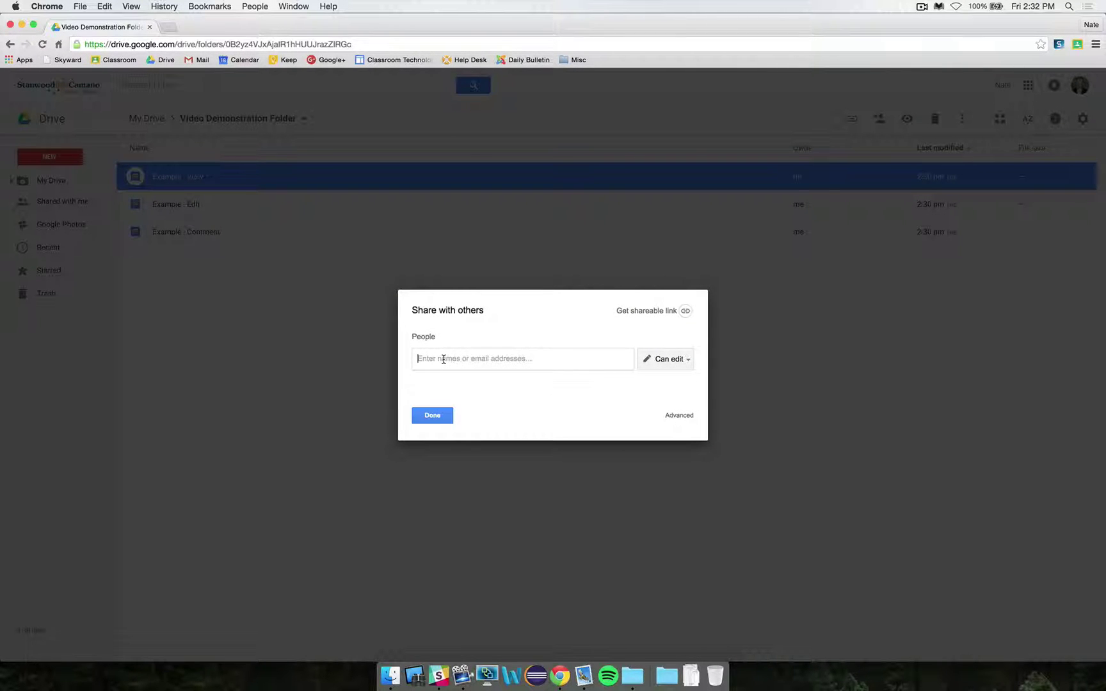
type("demo")
key("Return")
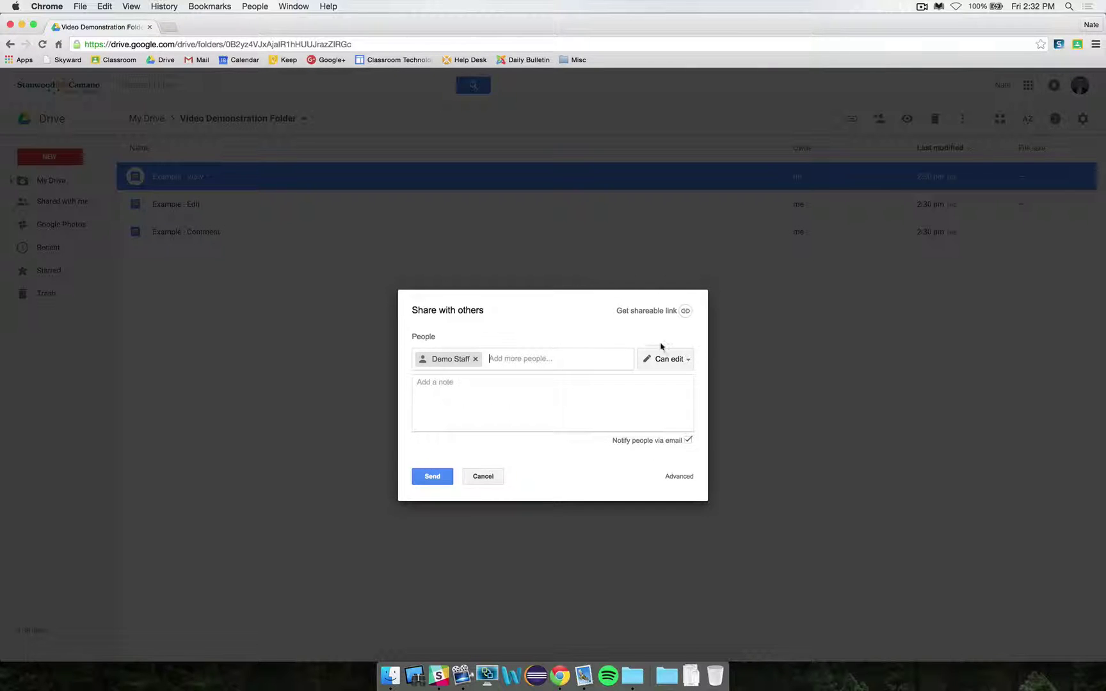
left_click(688, 361)
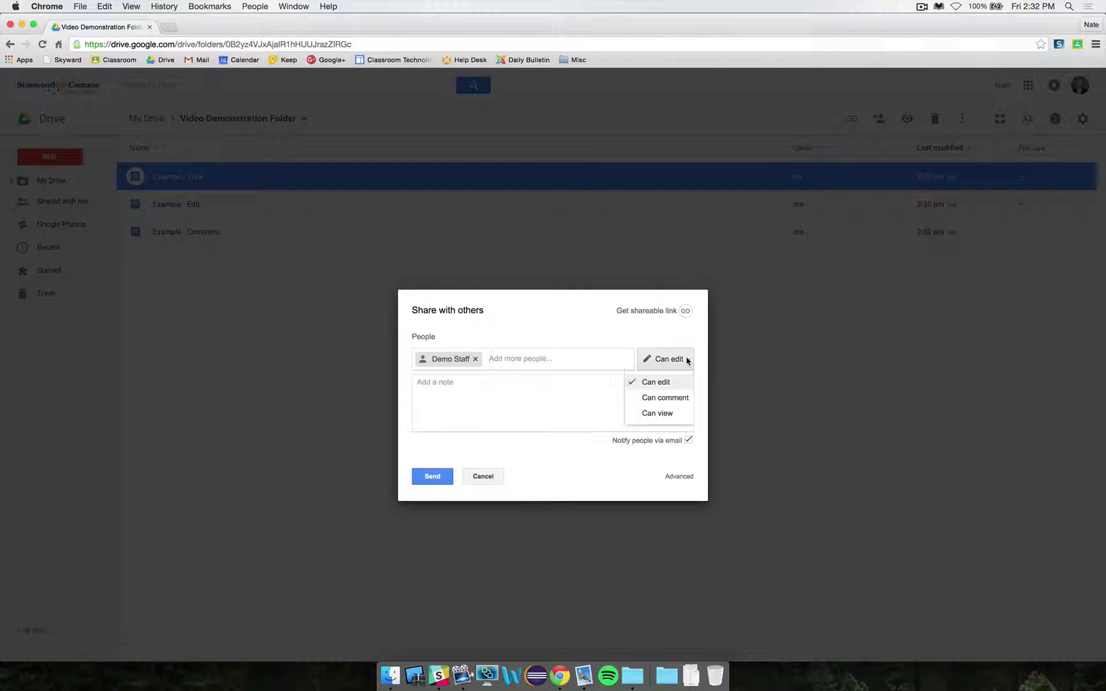
left_click(657, 413)
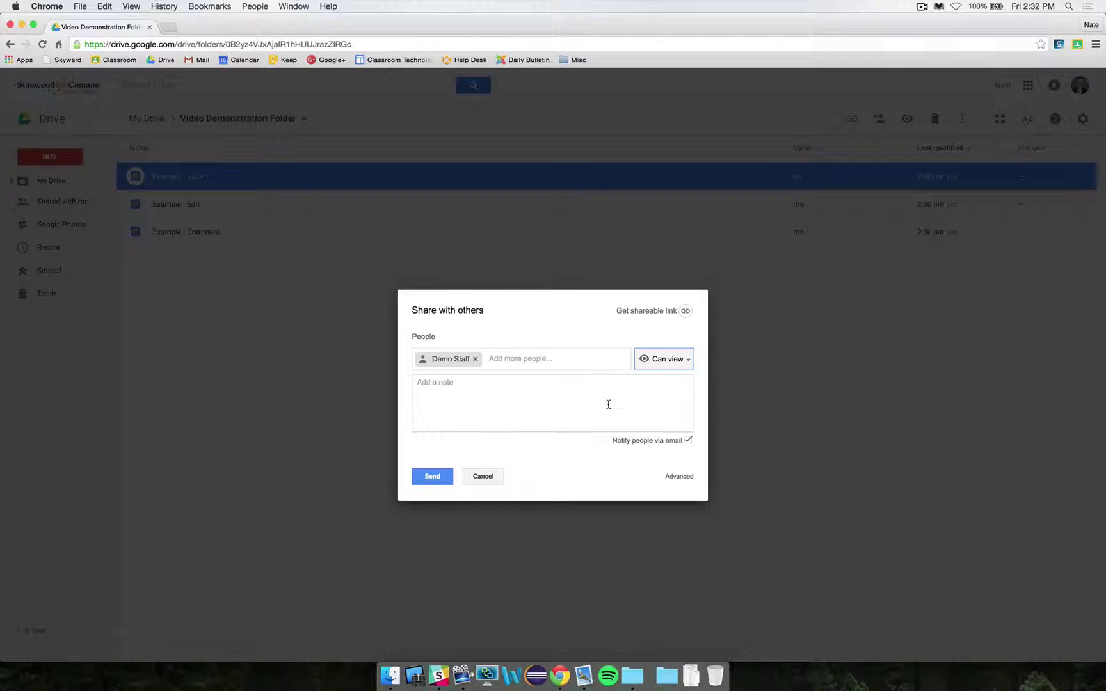
Turn off the email notification for Example - View and share it without sending an invitation.
left_click(447, 386)
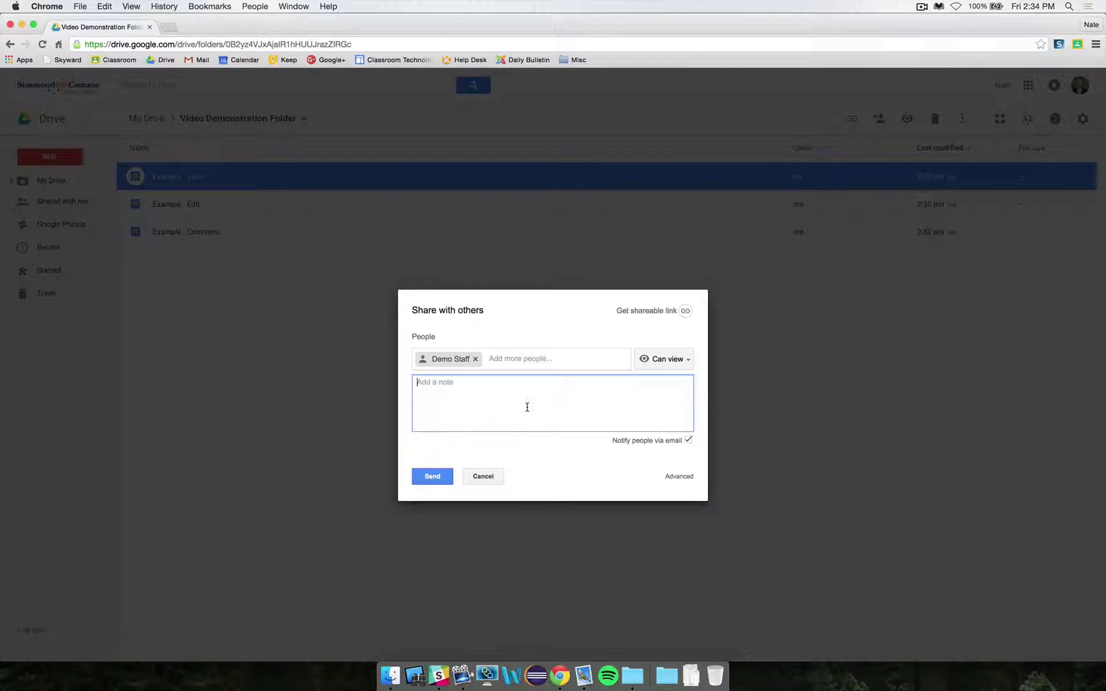
left_click(688, 441)
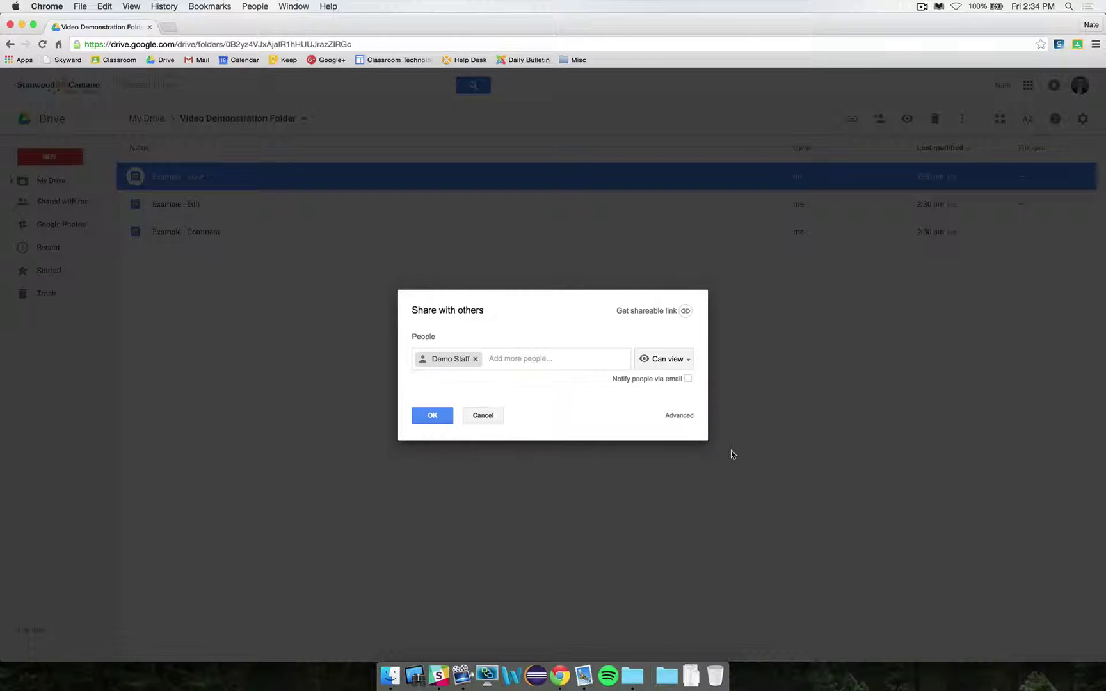
left_click(433, 416)
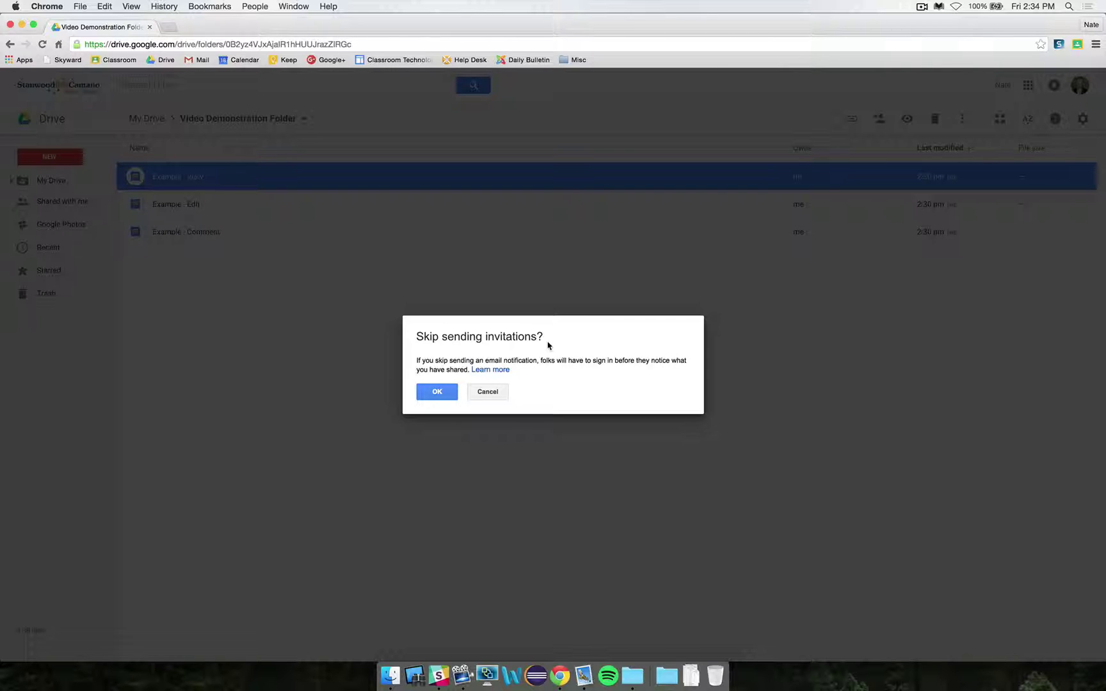
left_click(441, 393)
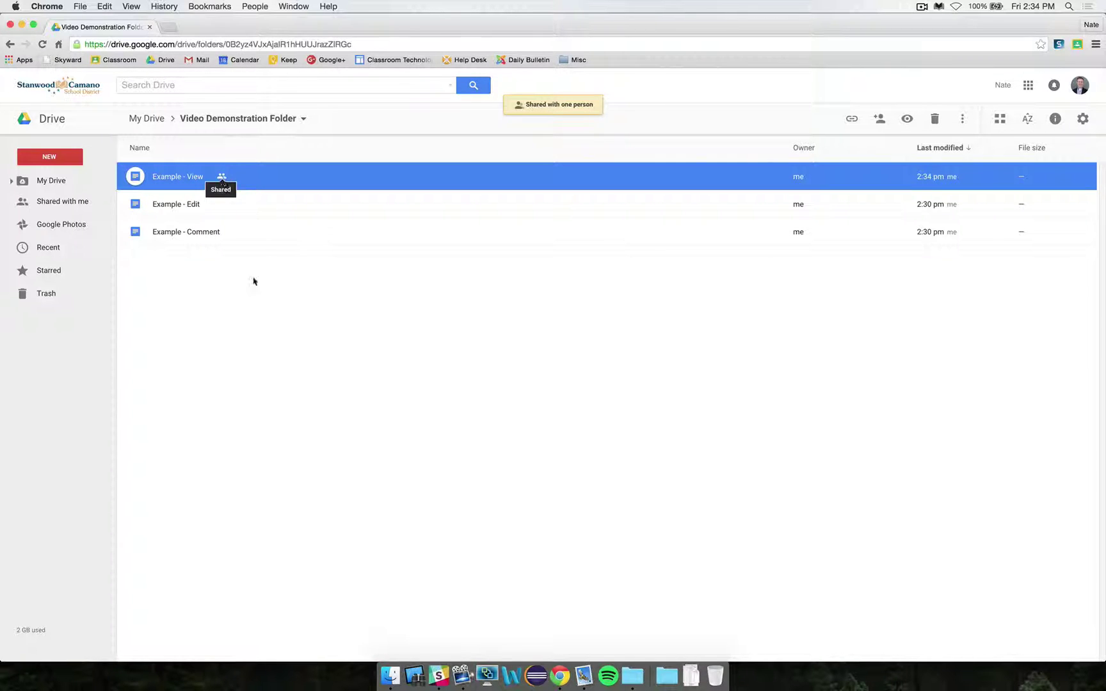
Start sharing the Example - Comment document with the demo staff account, giving it Can comment permission.
left_click(166, 236)
right_click(166, 234)
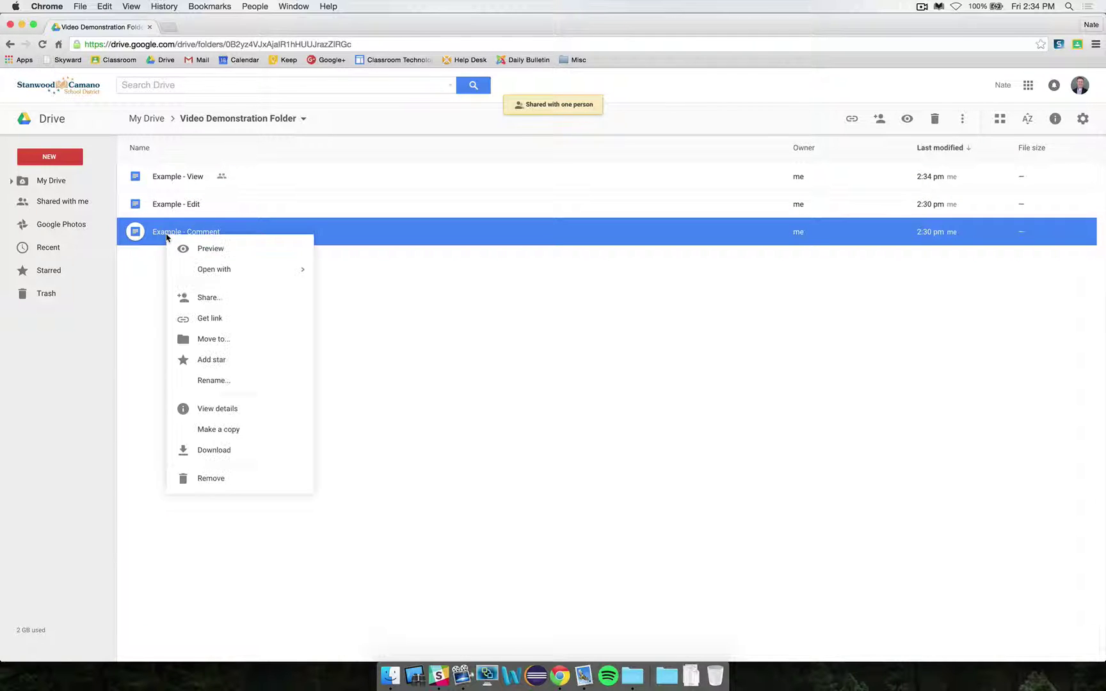
left_click(203, 299)
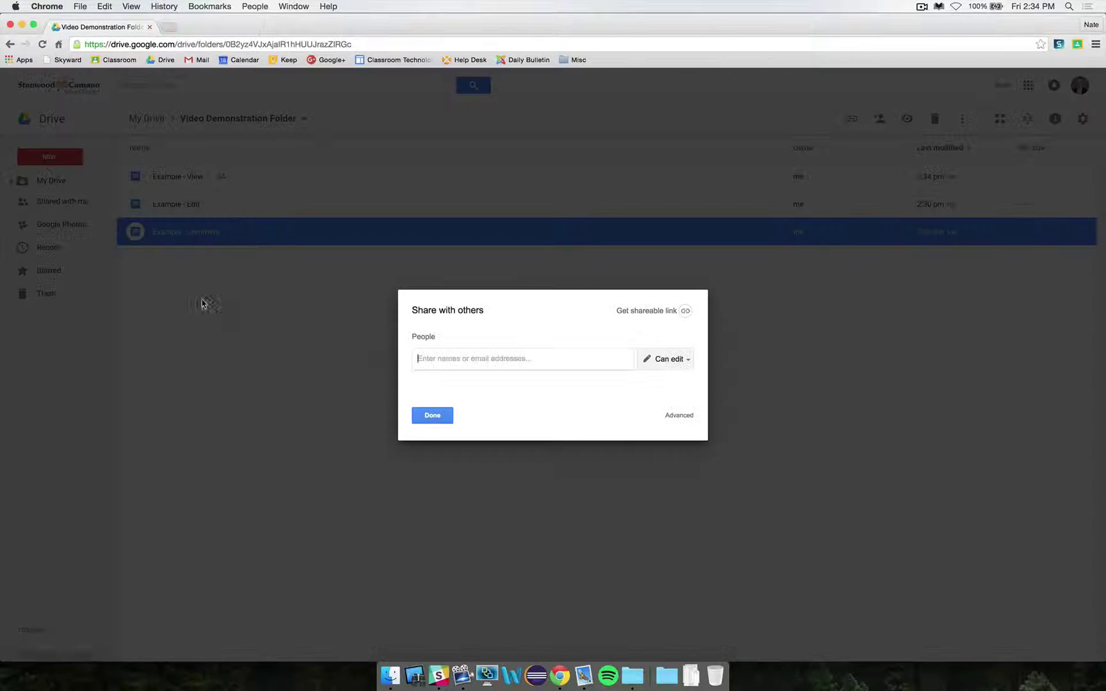
left_click(431, 359)
type("demo")
key("Return")
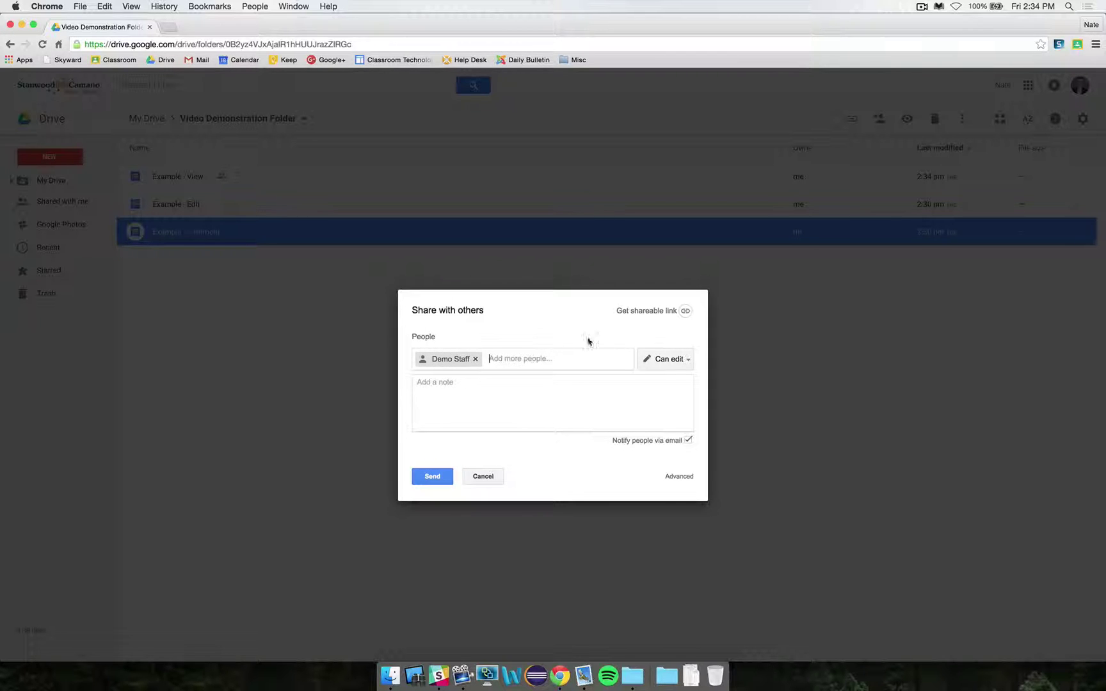
left_click(682, 360)
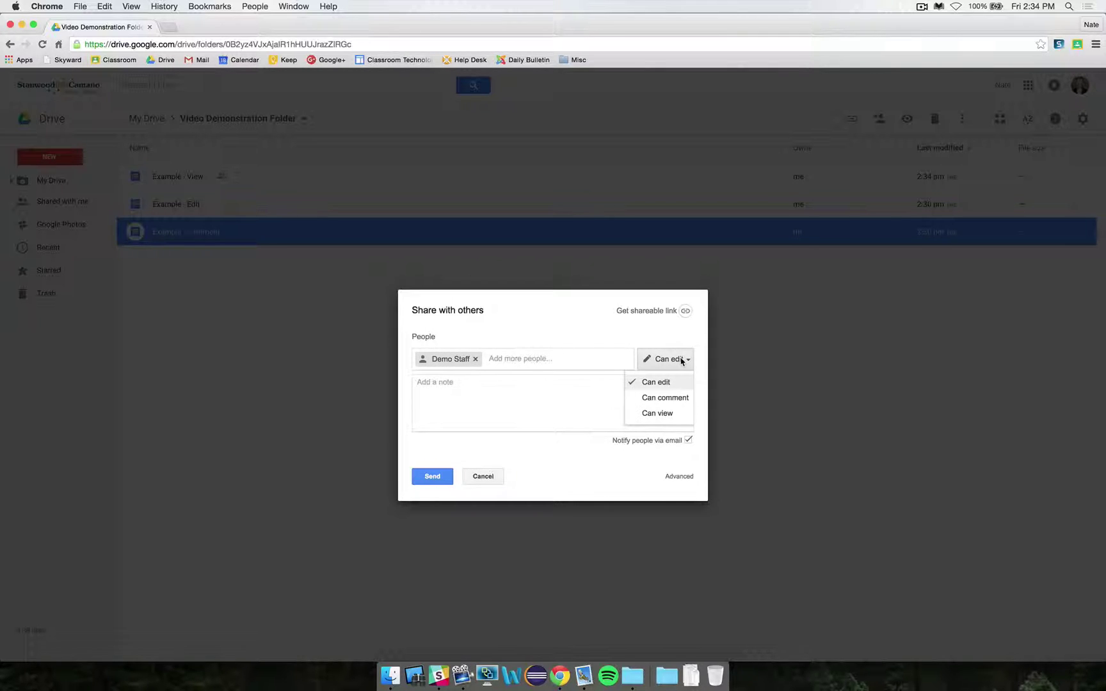
left_click(659, 398)
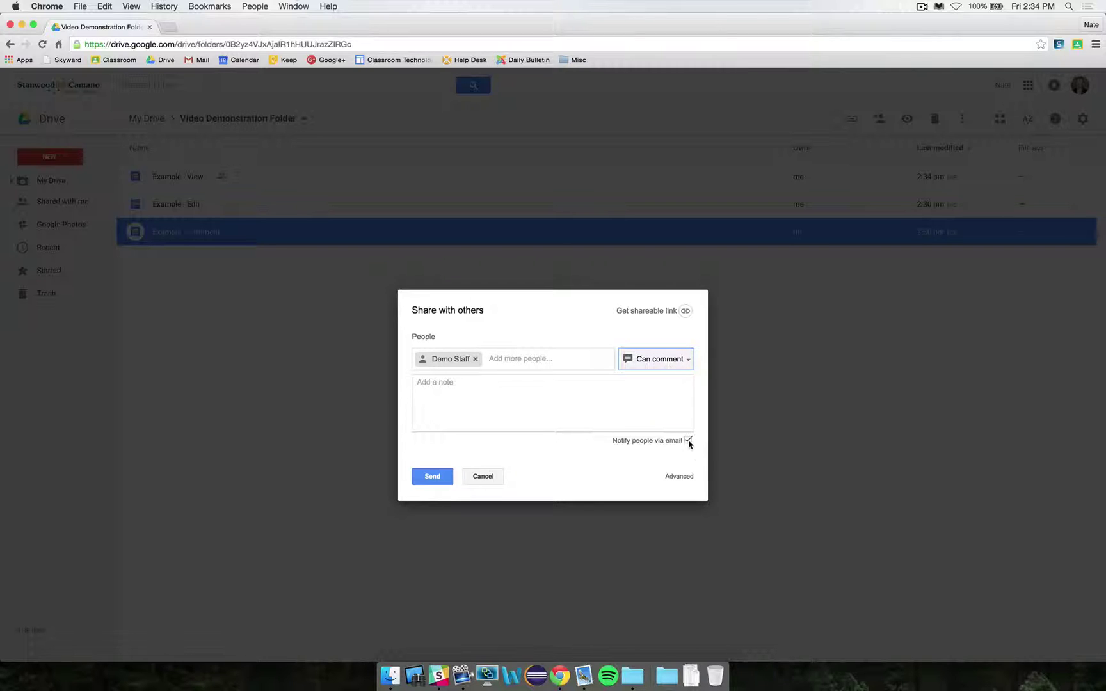
Turn off the email notification for Example - Comment and share it without sending an invitation.
left_click(689, 440)
left_click(432, 416)
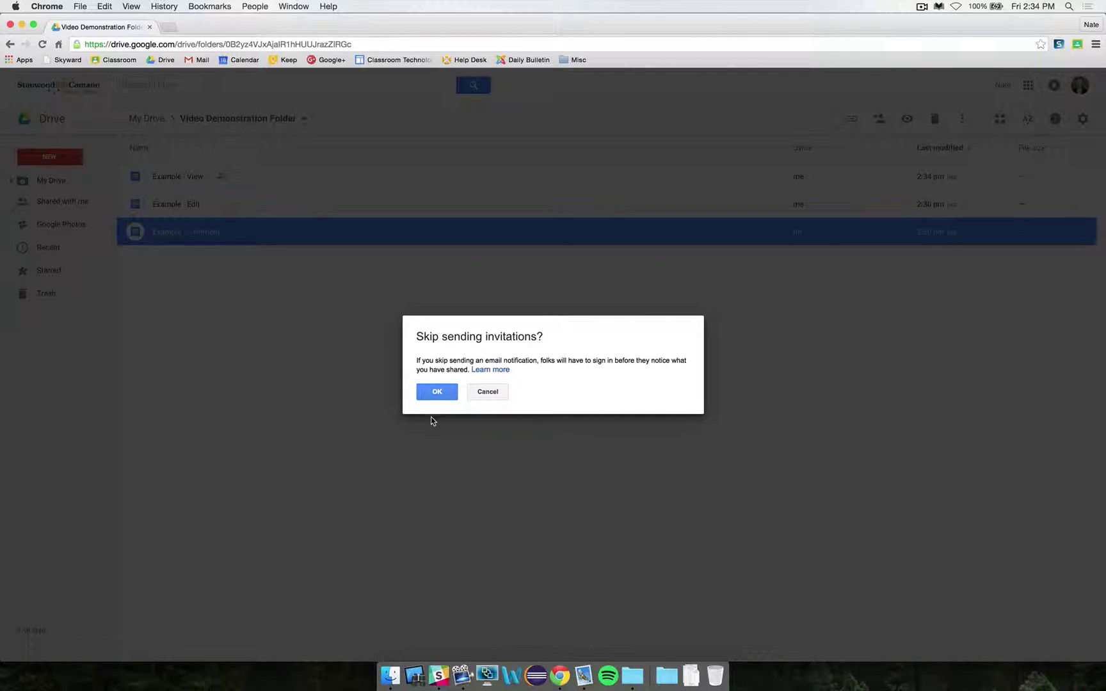
left_click(436, 393)
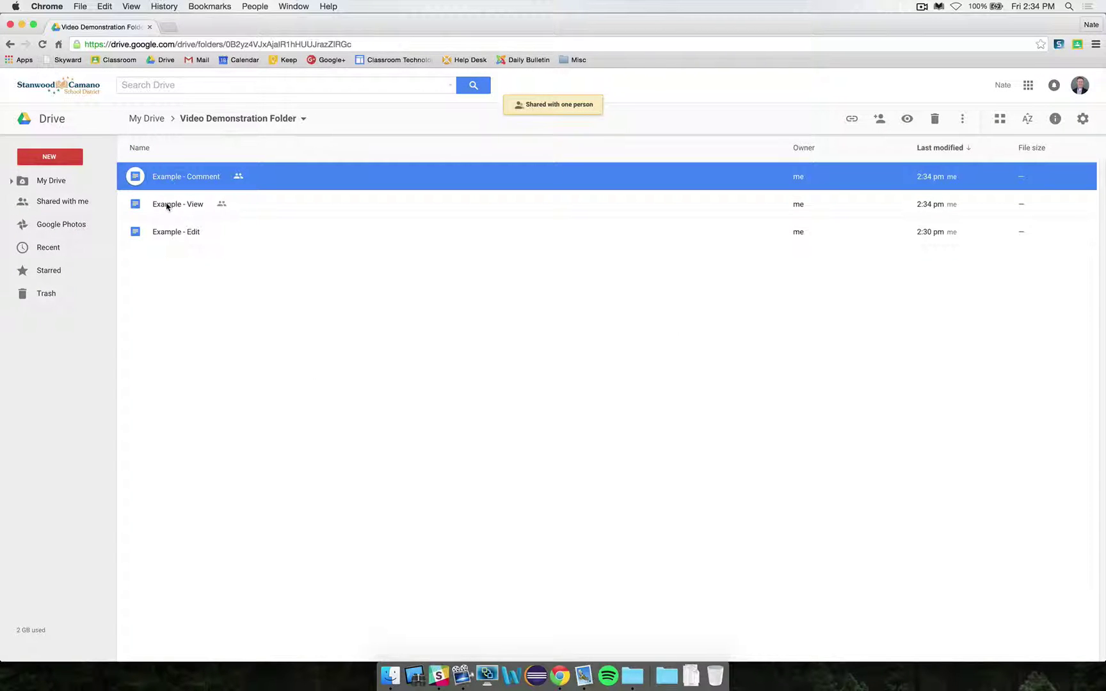
Start sharing the Example - Edit document with the demo staff account, giving it Can edit permission.
left_click(167, 233)
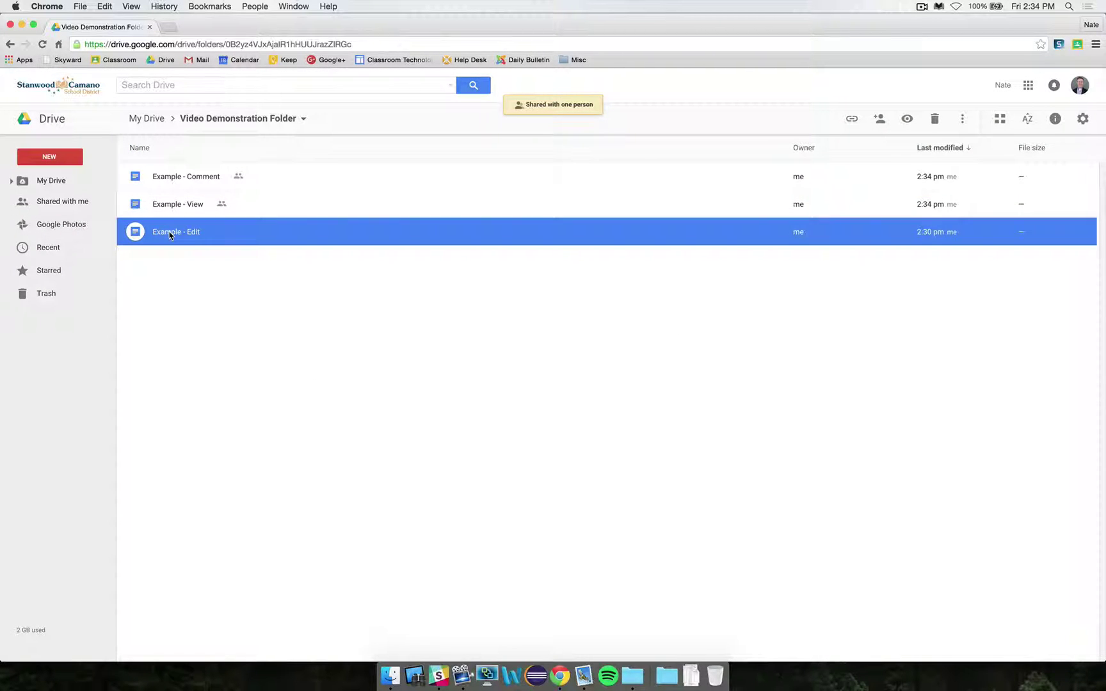
right_click(170, 236)
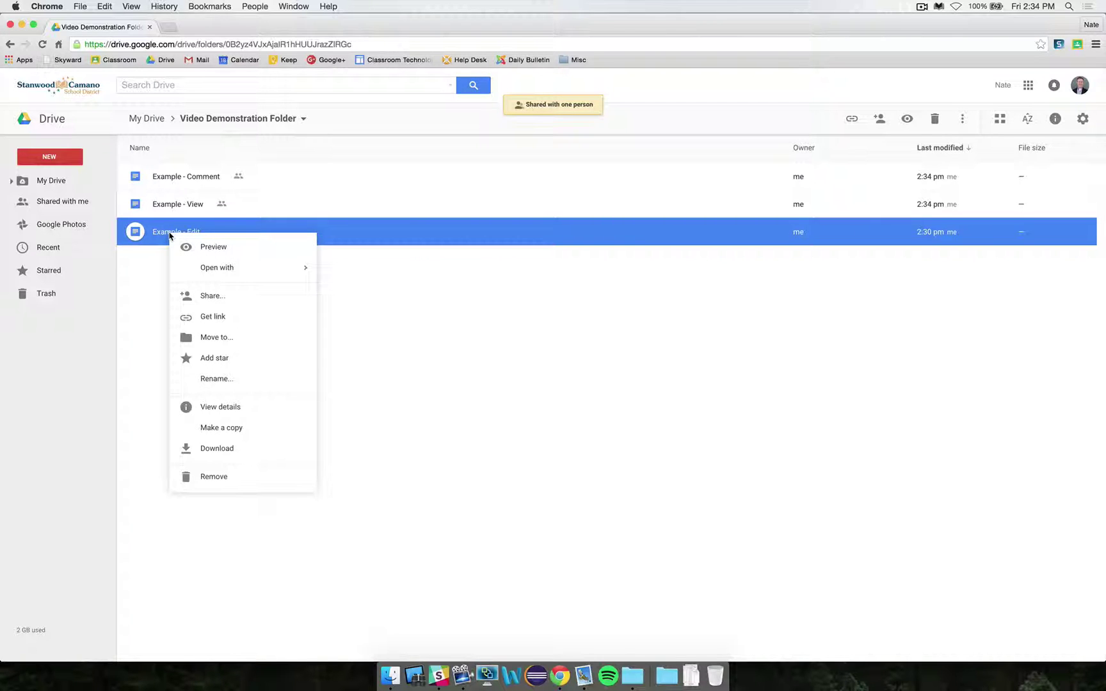
left_click(205, 297)
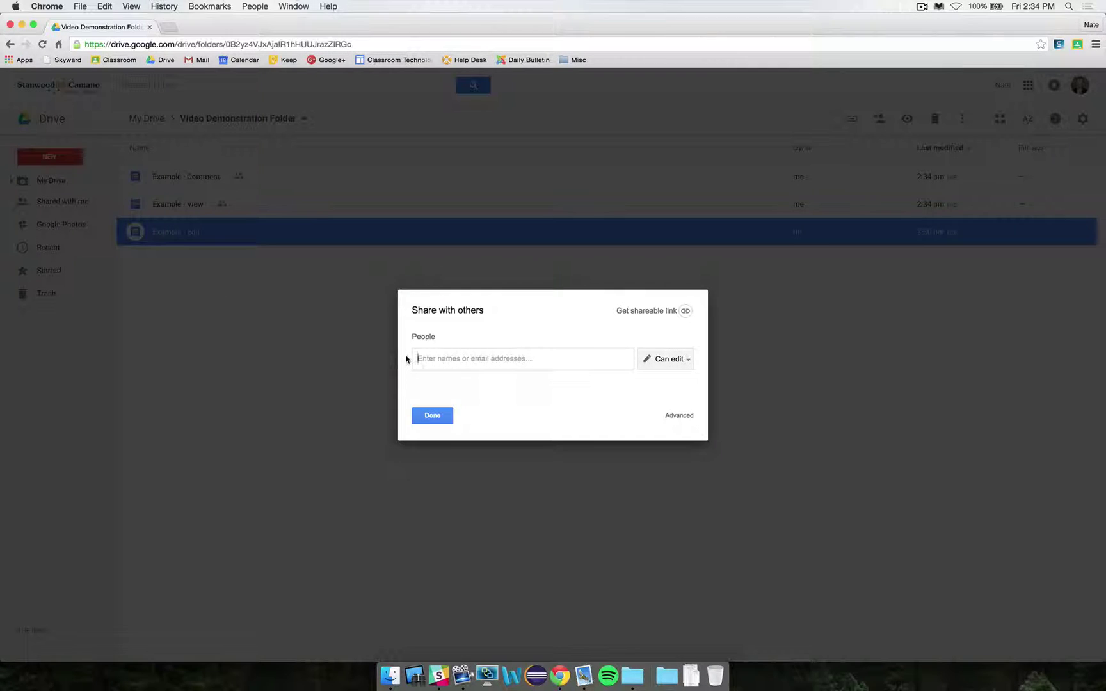
type("demostaff")
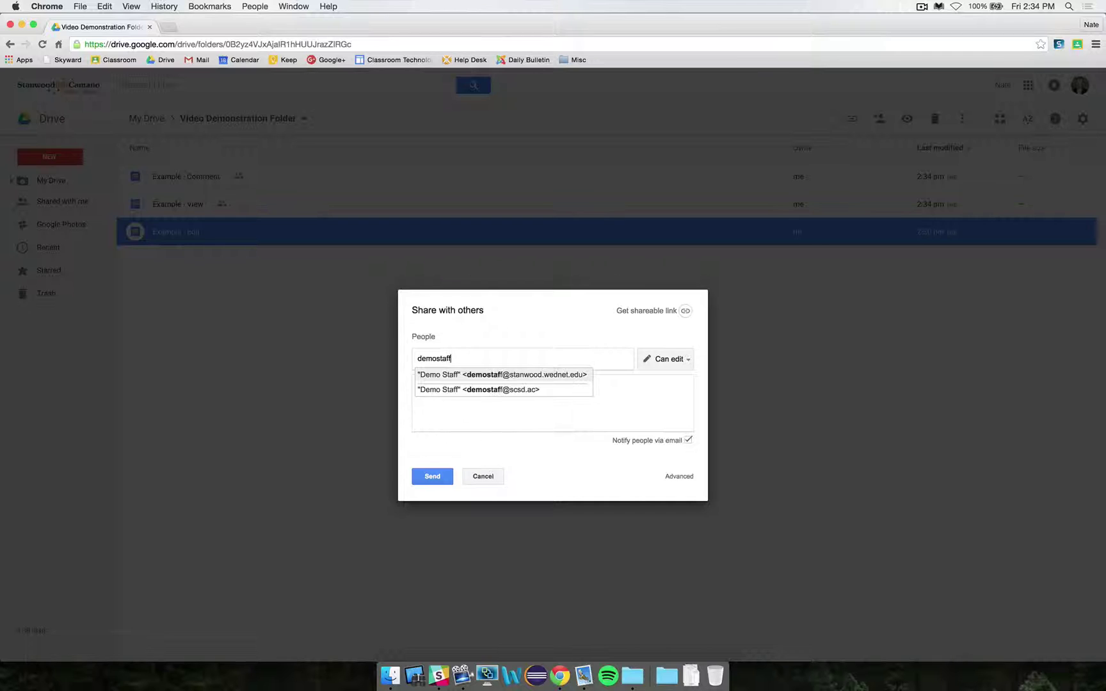
key("Return")
left_click(685, 362)
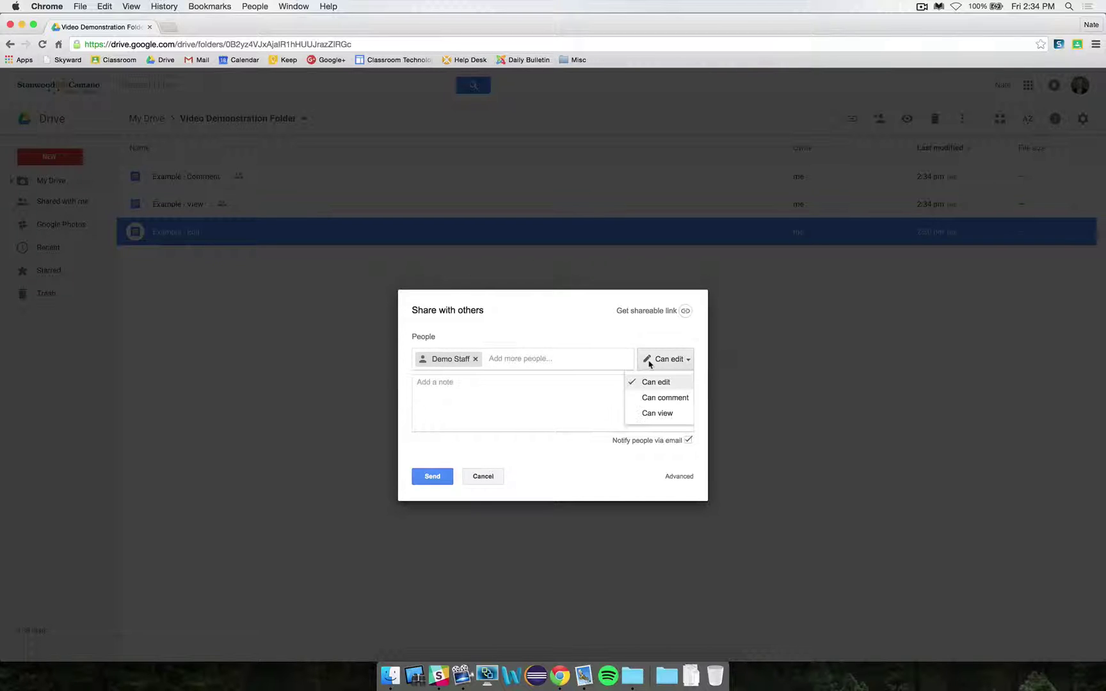
left_click(656, 386)
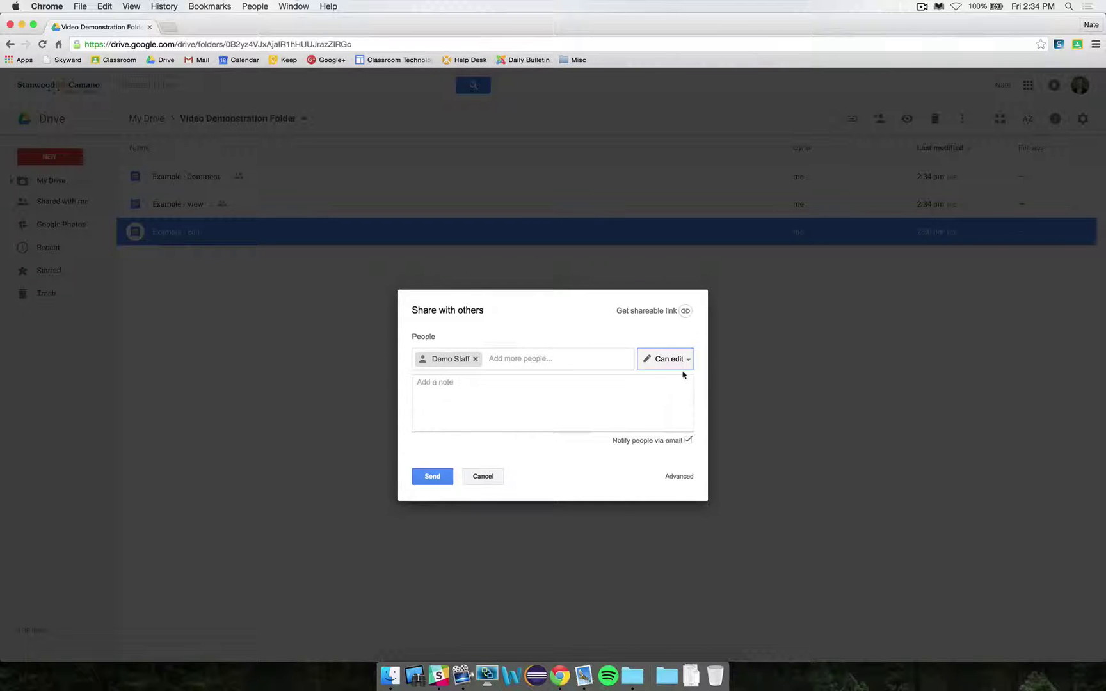
Turn off the email notification for Example - Edit and share it without sending an invitation.
left_click(688, 441)
left_click(432, 415)
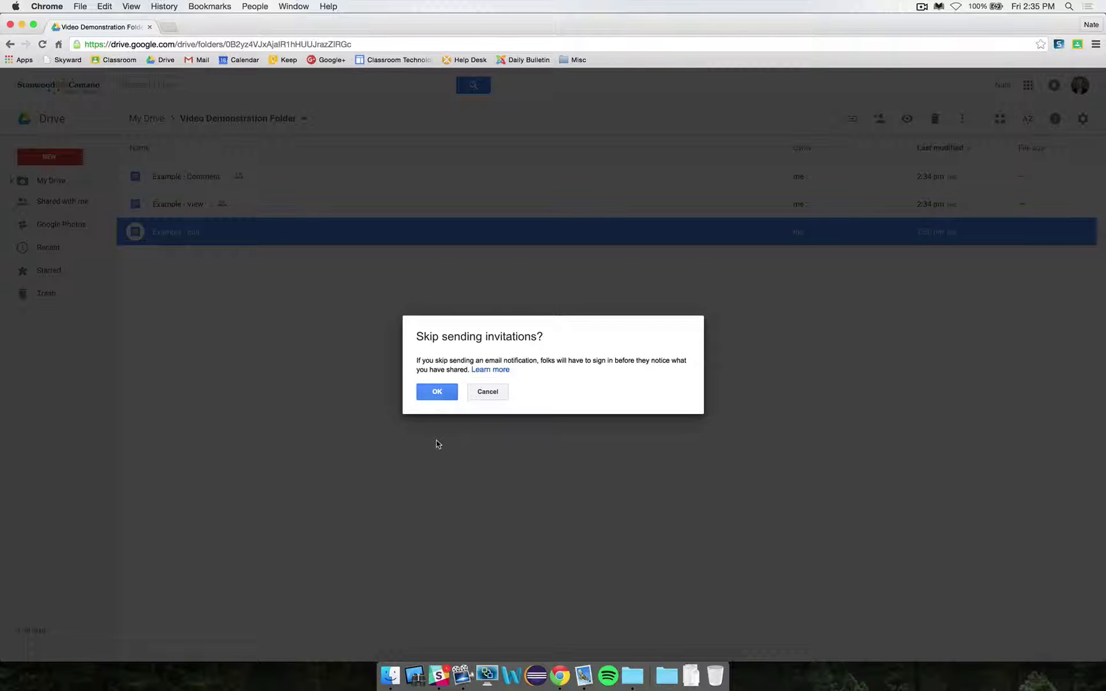
left_click(433, 394)
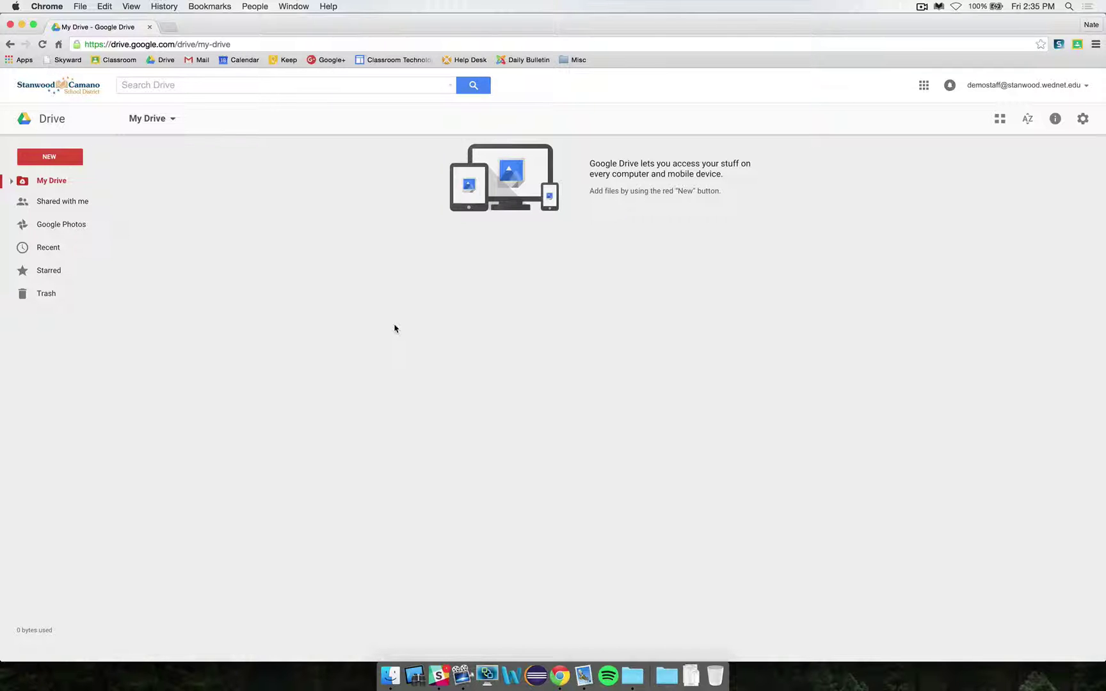
Open Example - View from the files shared with the demo staff account, examine its access options, and close it.
left_click(57, 207)
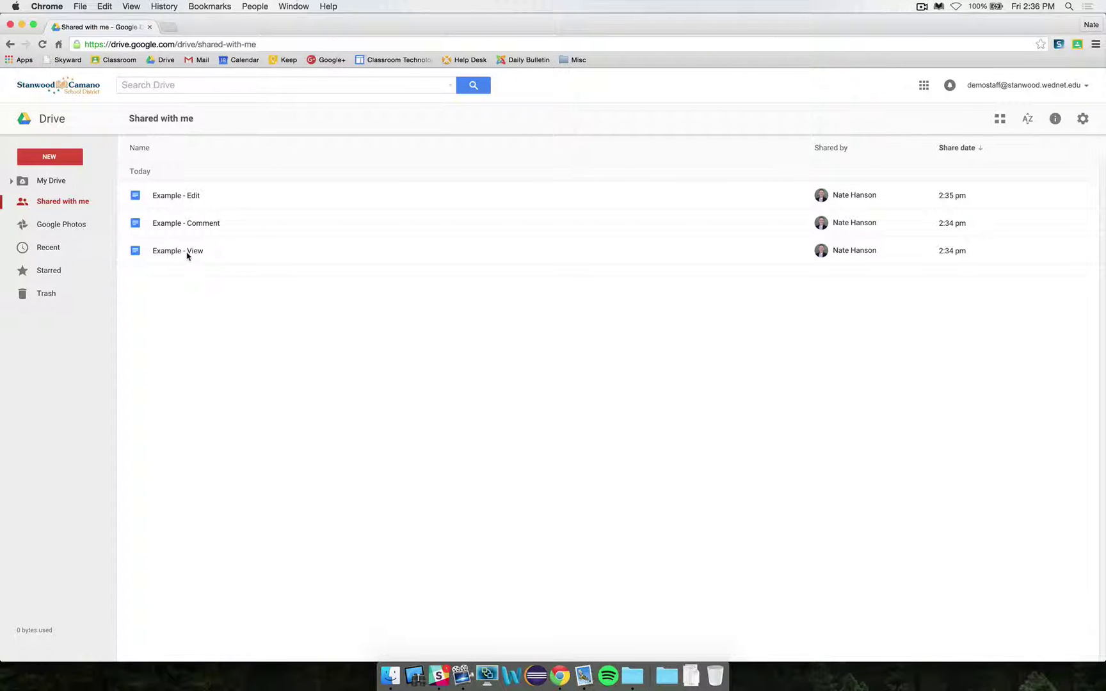
double_click(166, 253)
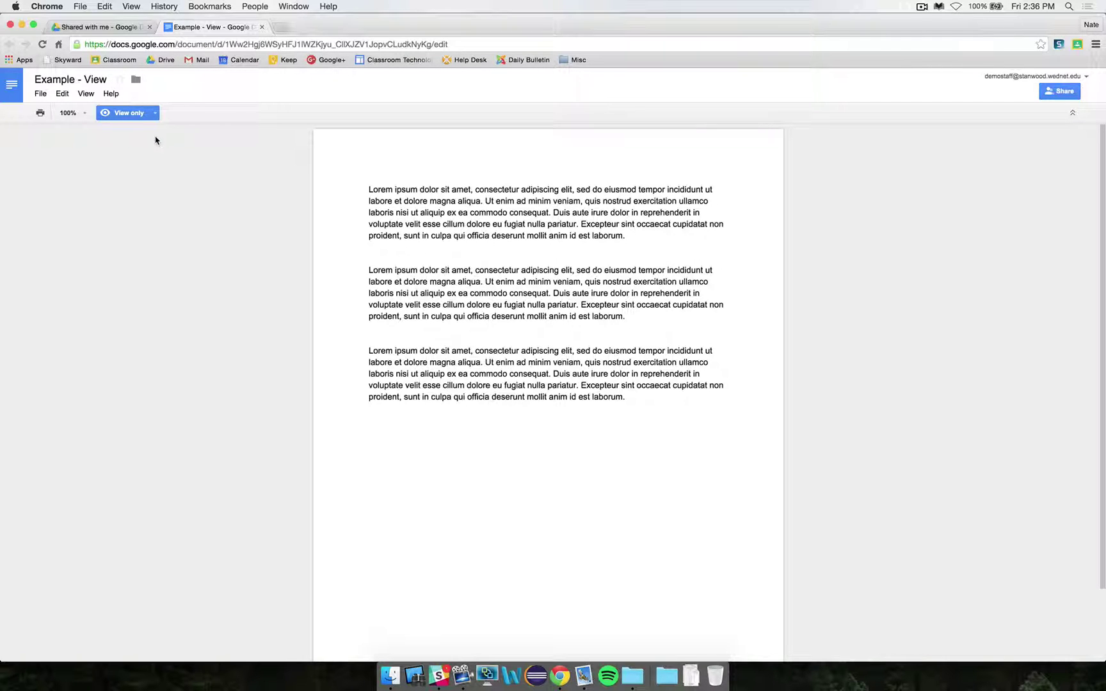
left_click(155, 114)
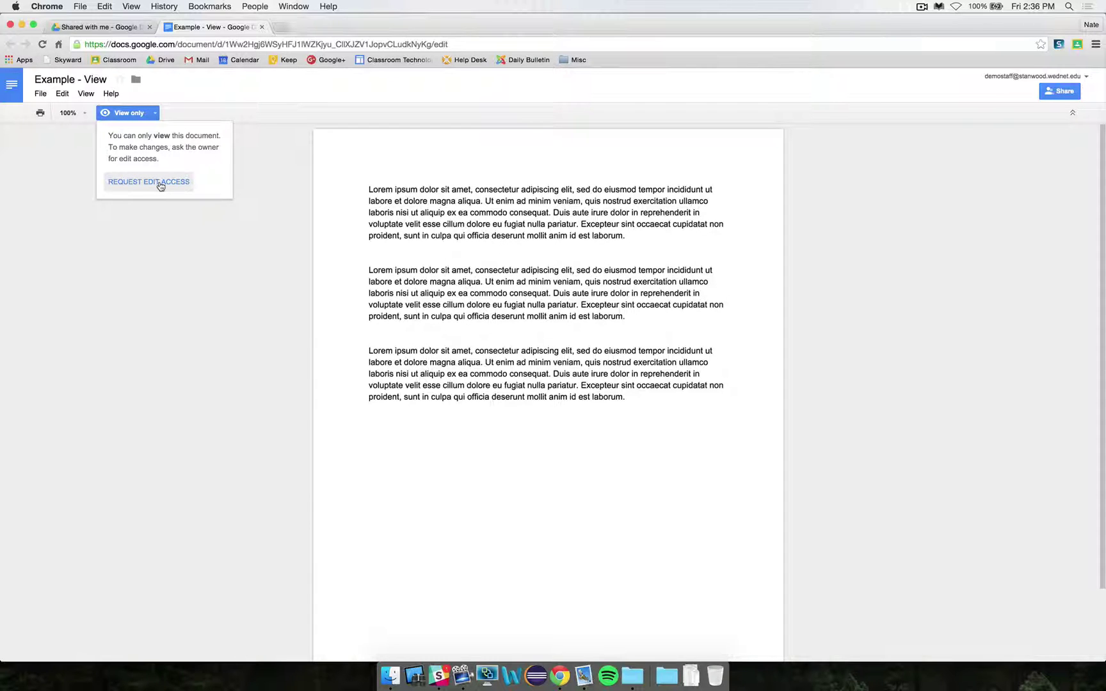
left_click(274, 173)
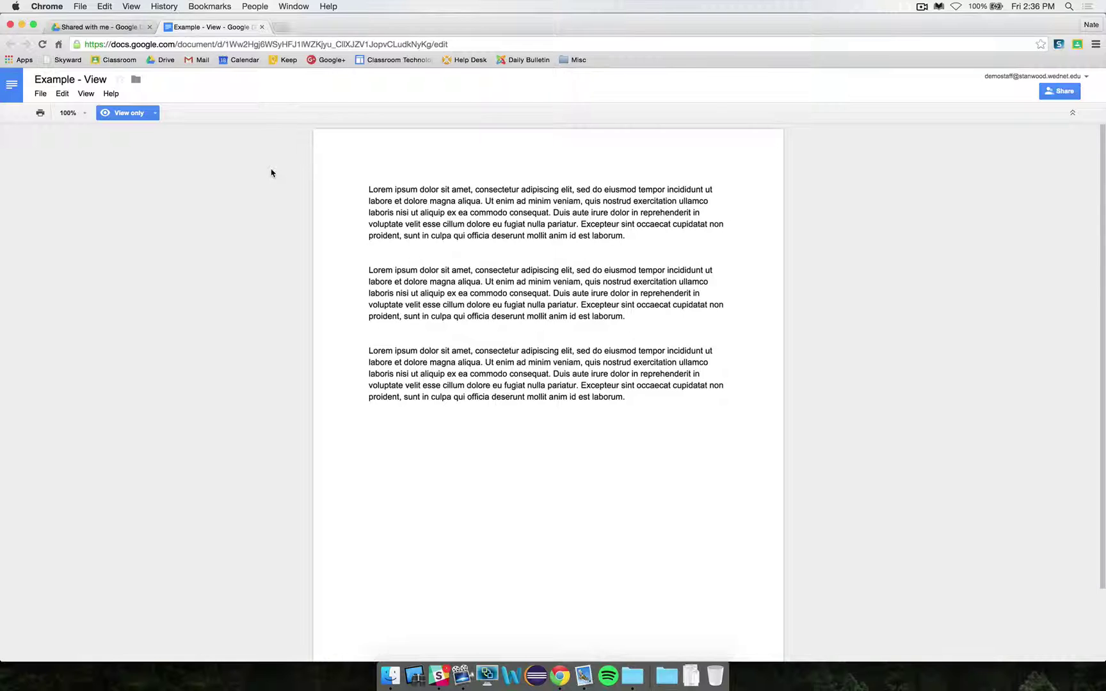
left_click(262, 27)
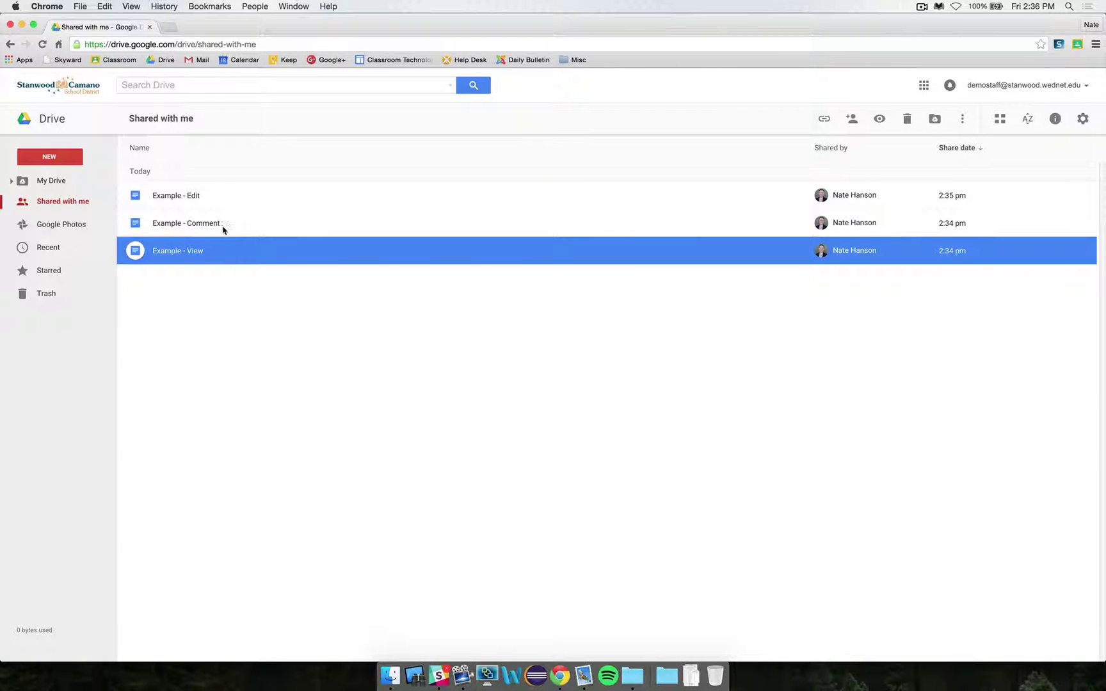
Open the shared Example - Comment document and suggest replacing "sed" with "Change" in the first line of the first paragraph.
double_click(173, 224)
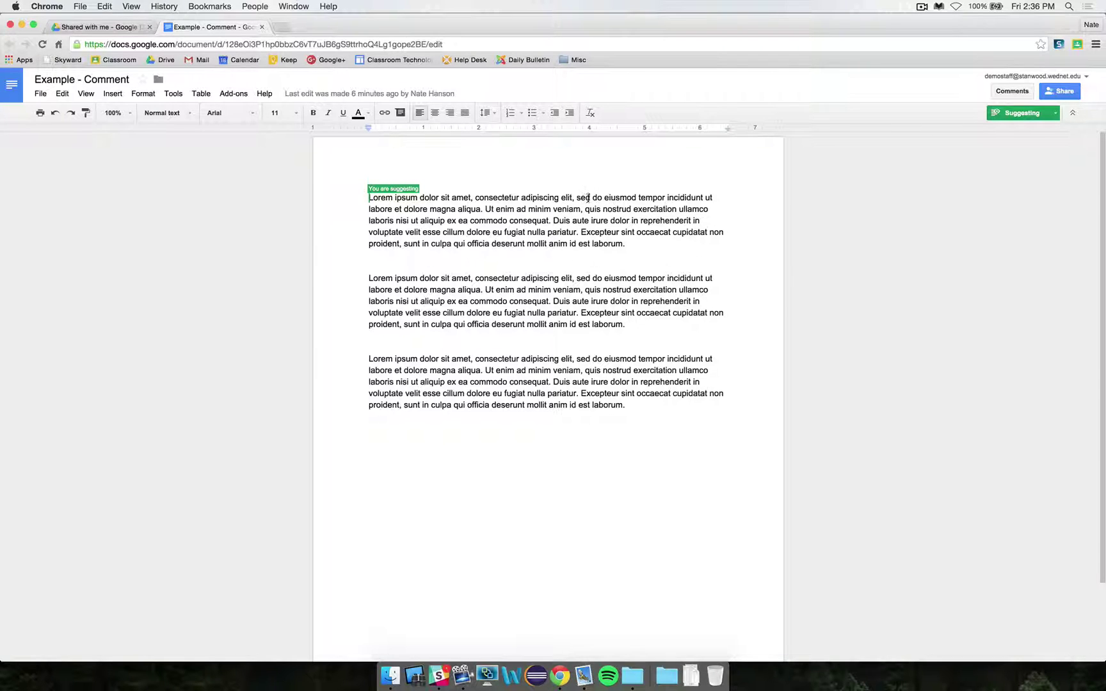
left_click(590, 197)
key("BackSpace")
key("BackSpace")
key("BackSpace")
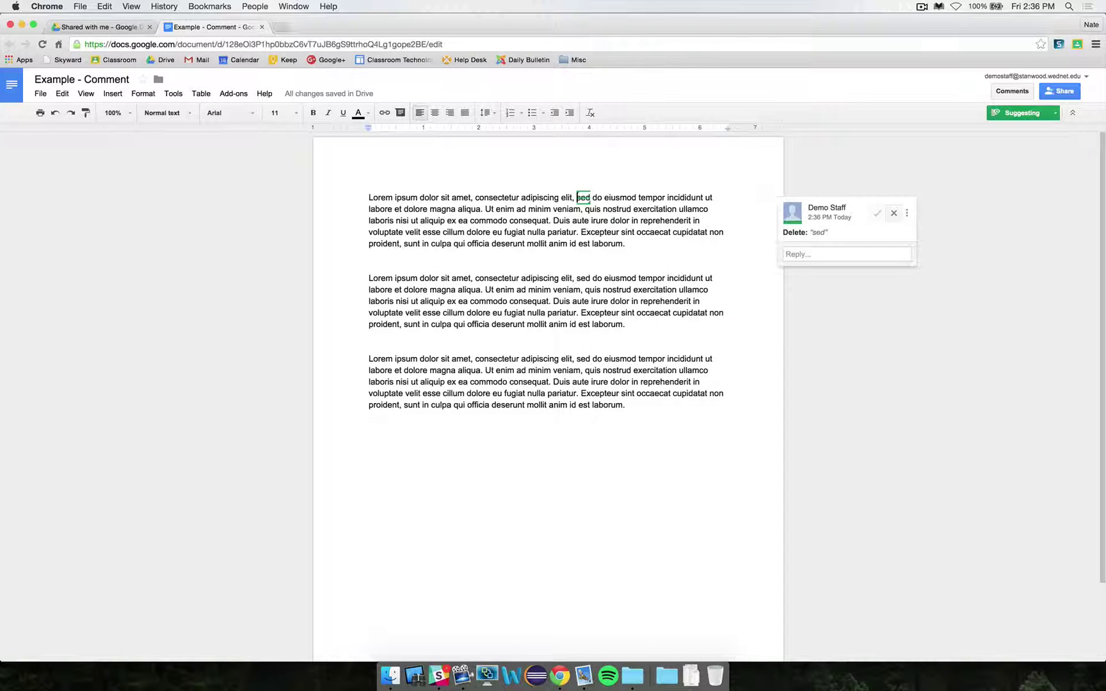
type("Change ")
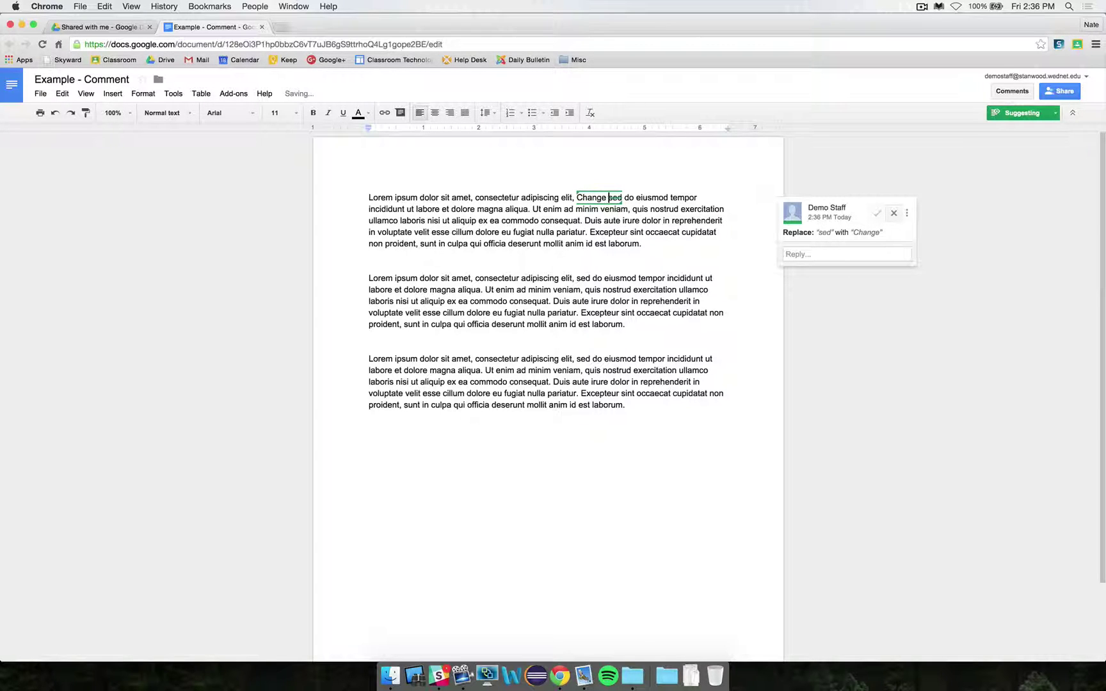
Complete the suggested replacement text as "Change some text." and add the comment "Delete this paragraph." to the second paragraph.
type("some text. s")
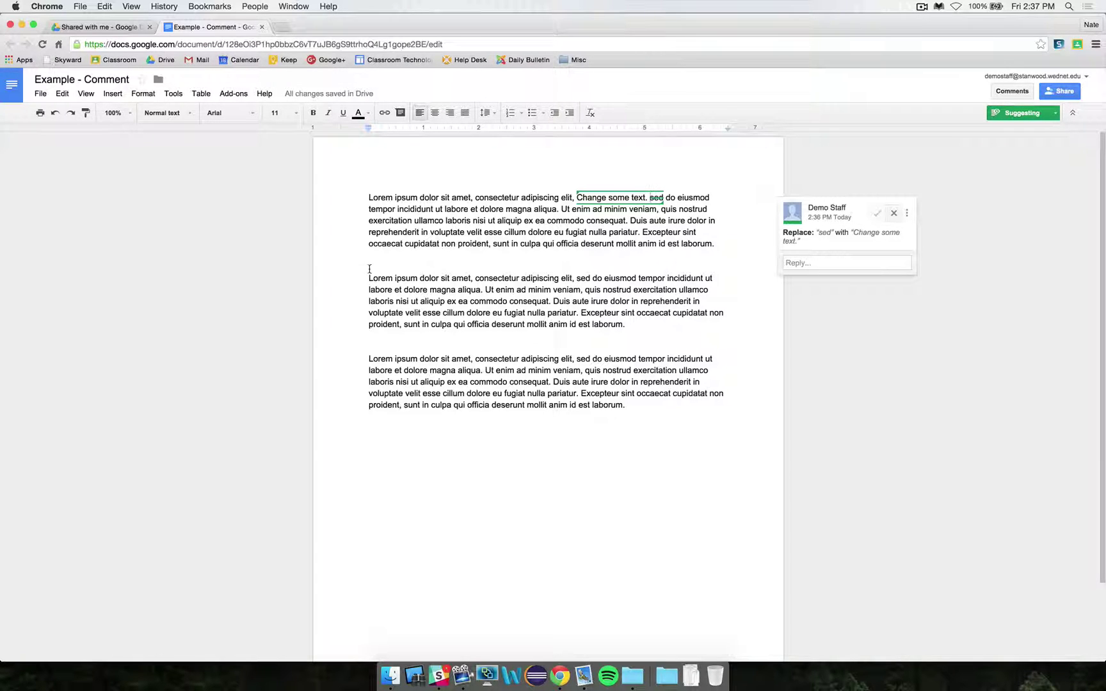
left_click_drag(368, 278, 634, 325)
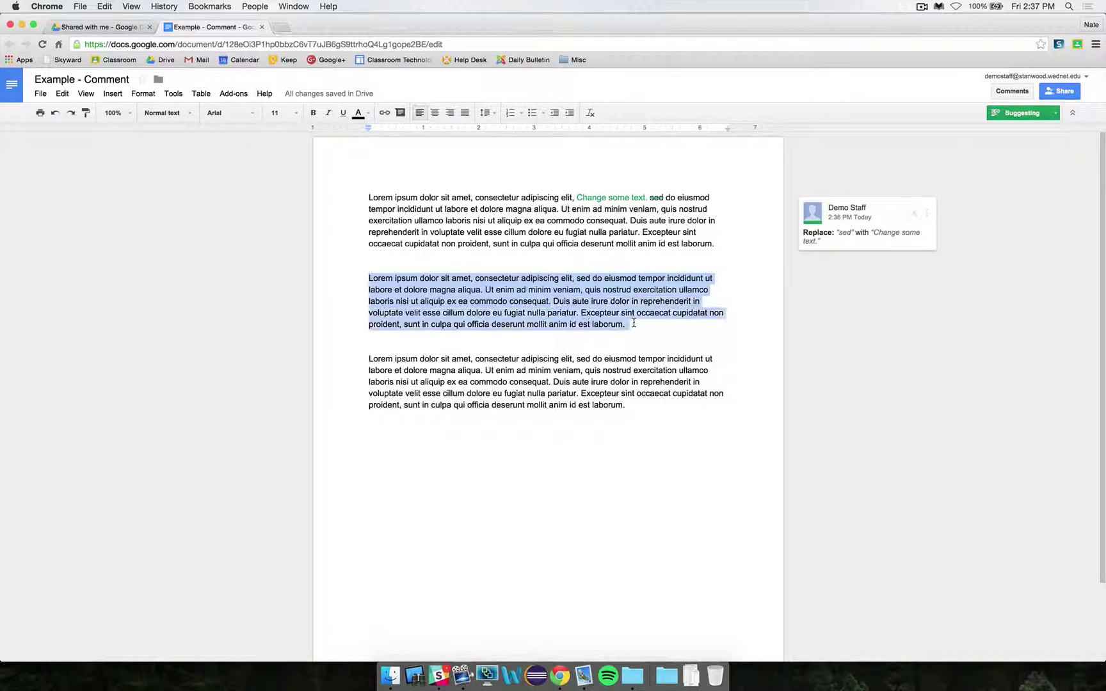
left_click(400, 114)
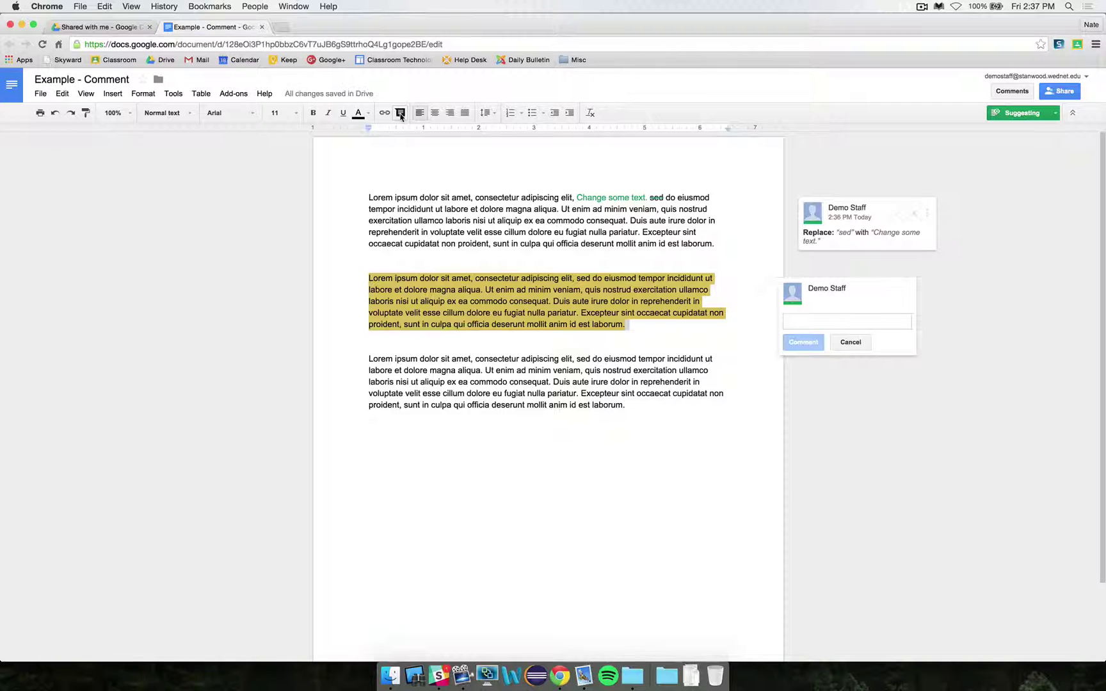
type("De")
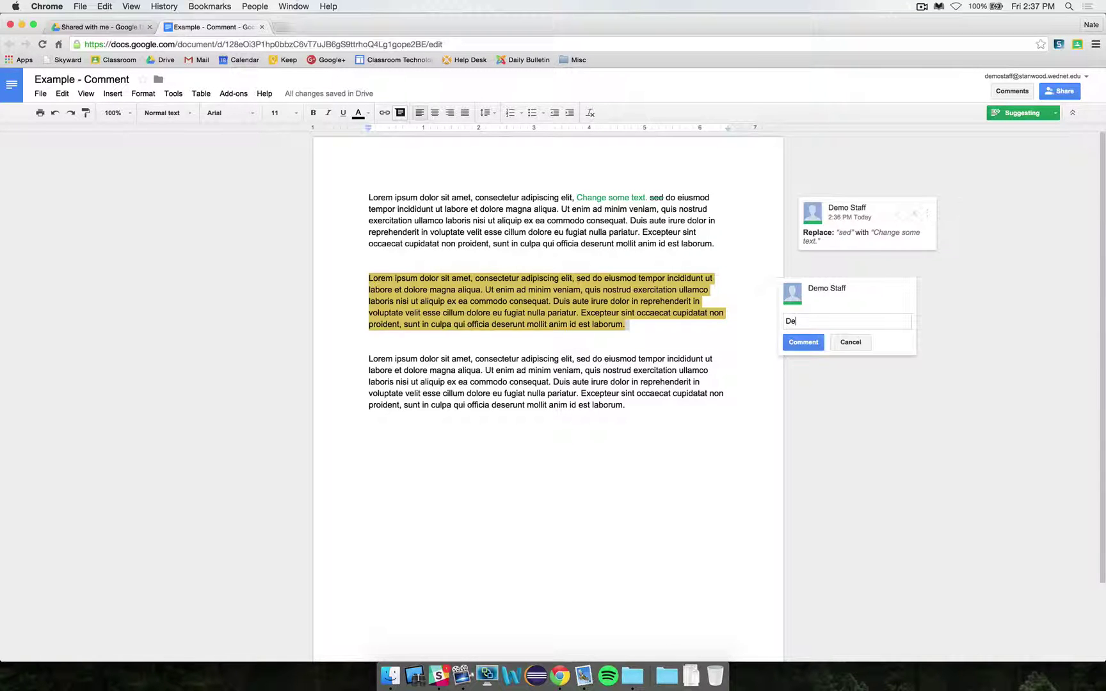
type("lete this paragraph.")
left_click(803, 343)
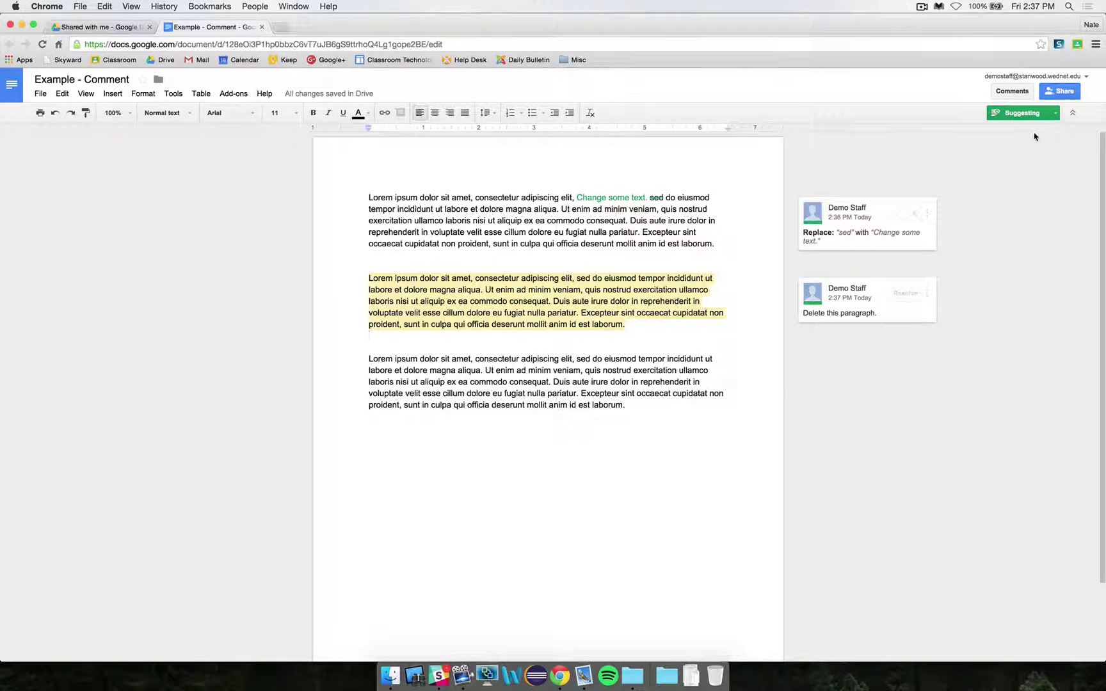
Preview Example - Comment in Viewing mode, return it to Suggesting mode, and close it.
left_click(1056, 114)
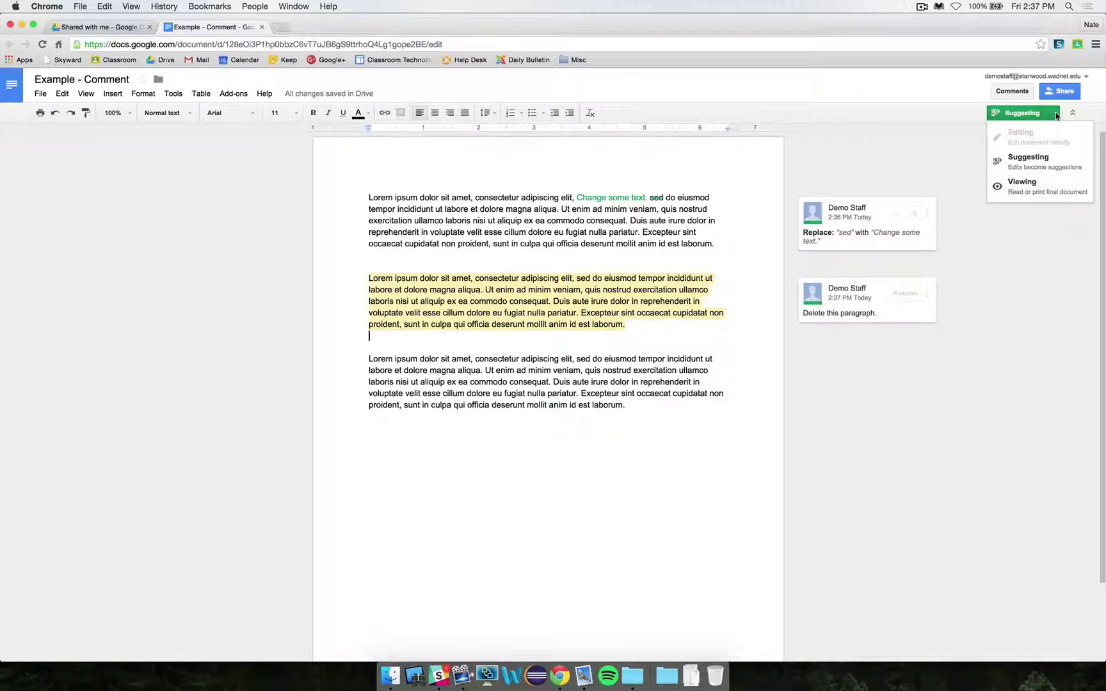
left_click(1023, 184)
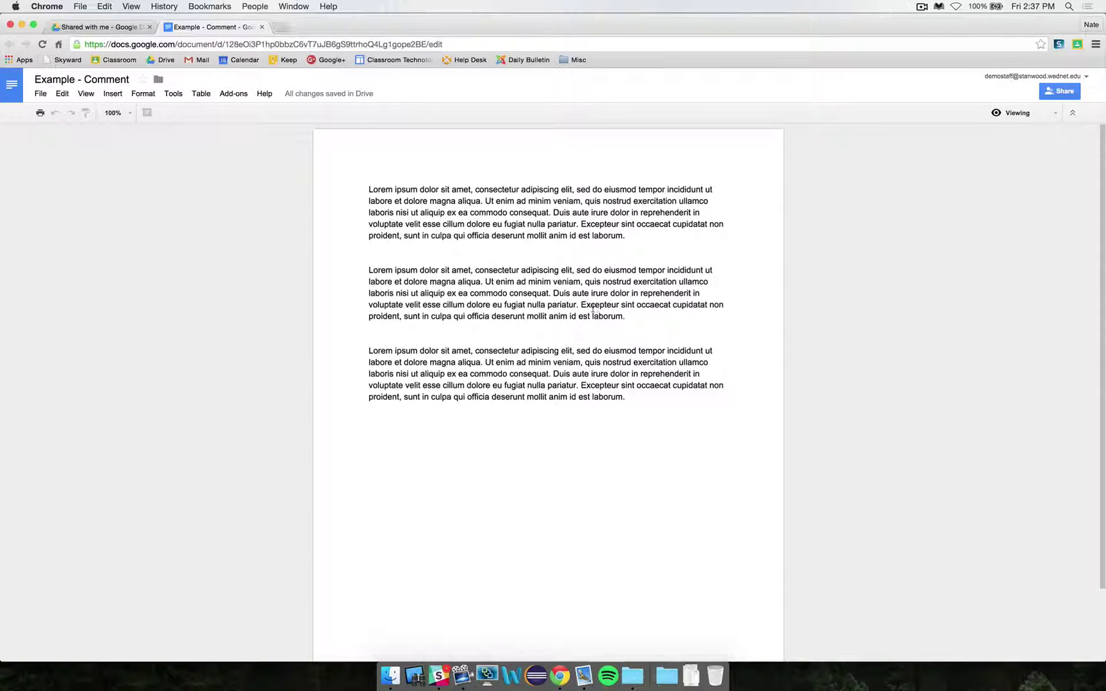
left_click(1041, 118)
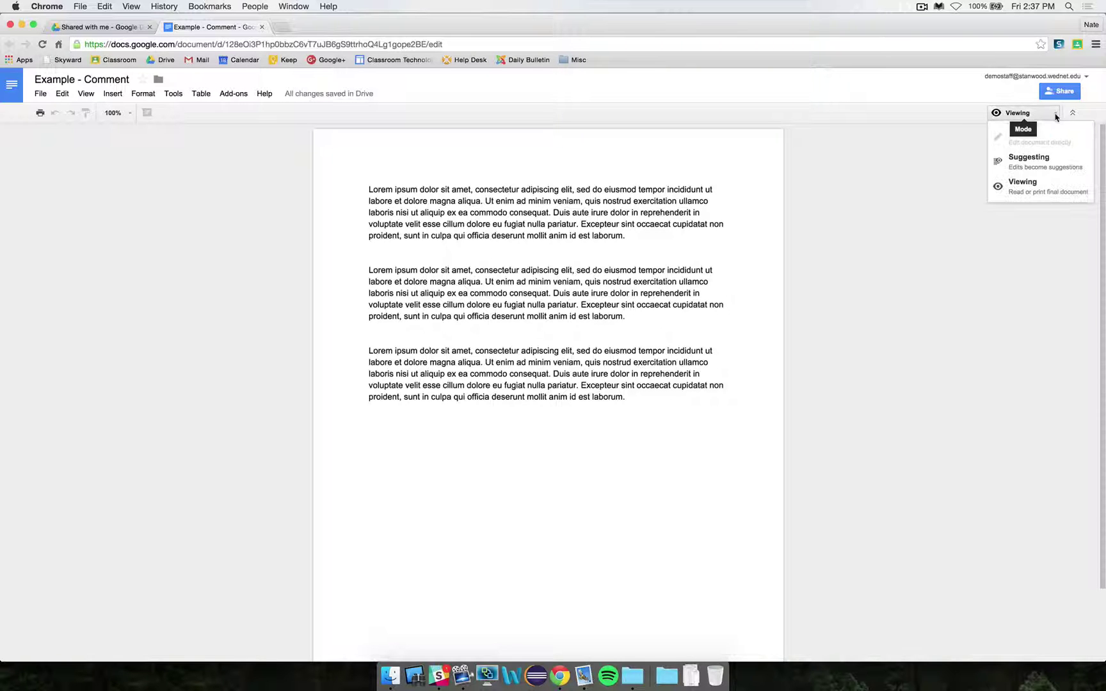
left_click(1037, 162)
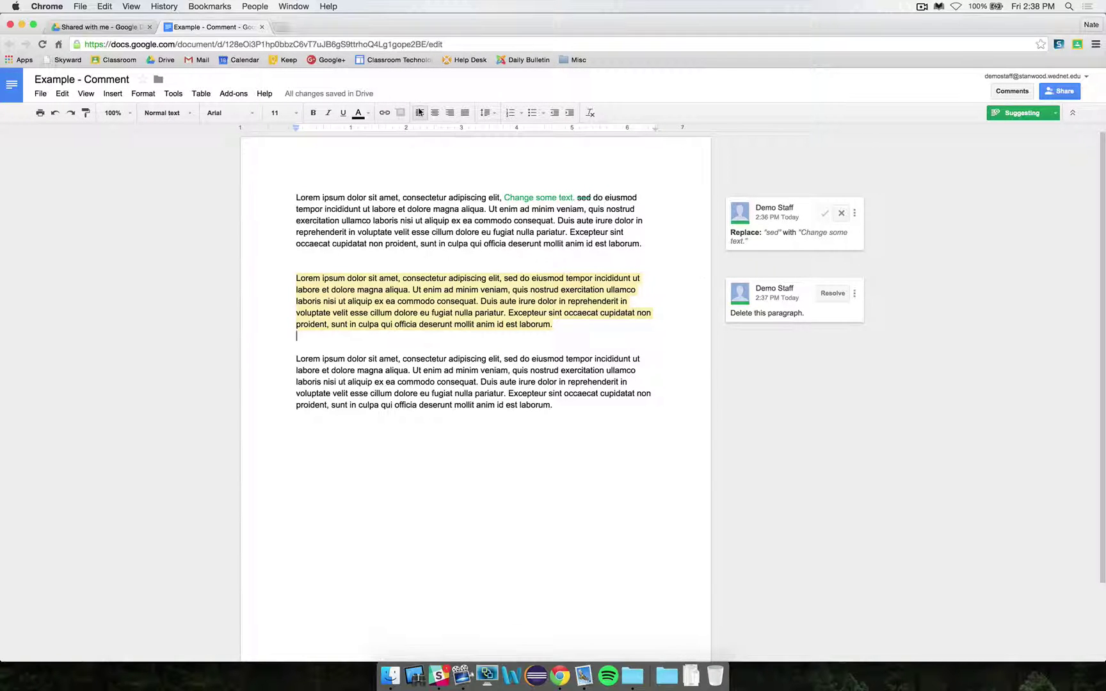
left_click(262, 28)
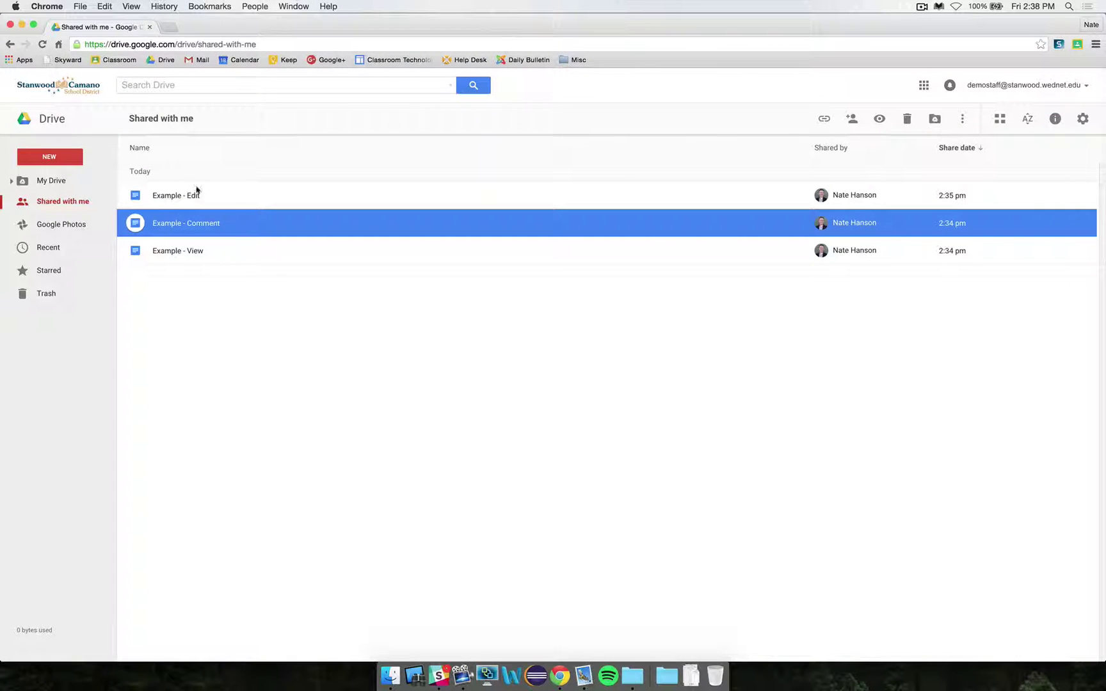
Open Example - Edit from the files shared with the demo staff account, delete its entire first paragraph, and close it.
double_click(135, 196)
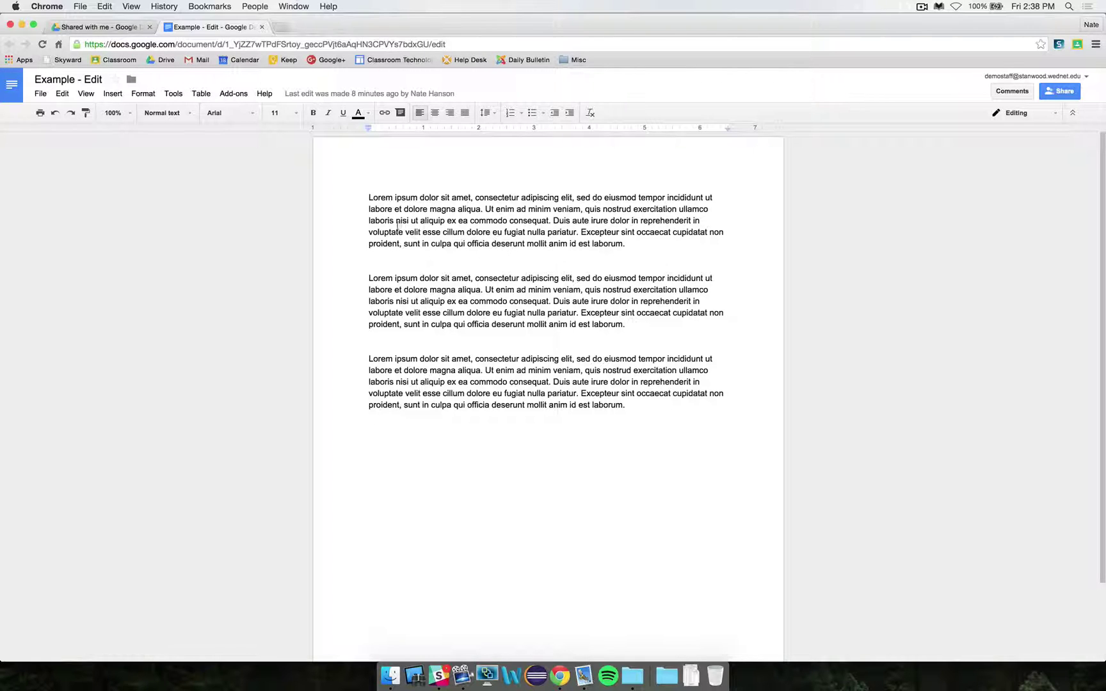
double_click(379, 198)
left_click_drag(426, 200, 471, 198)
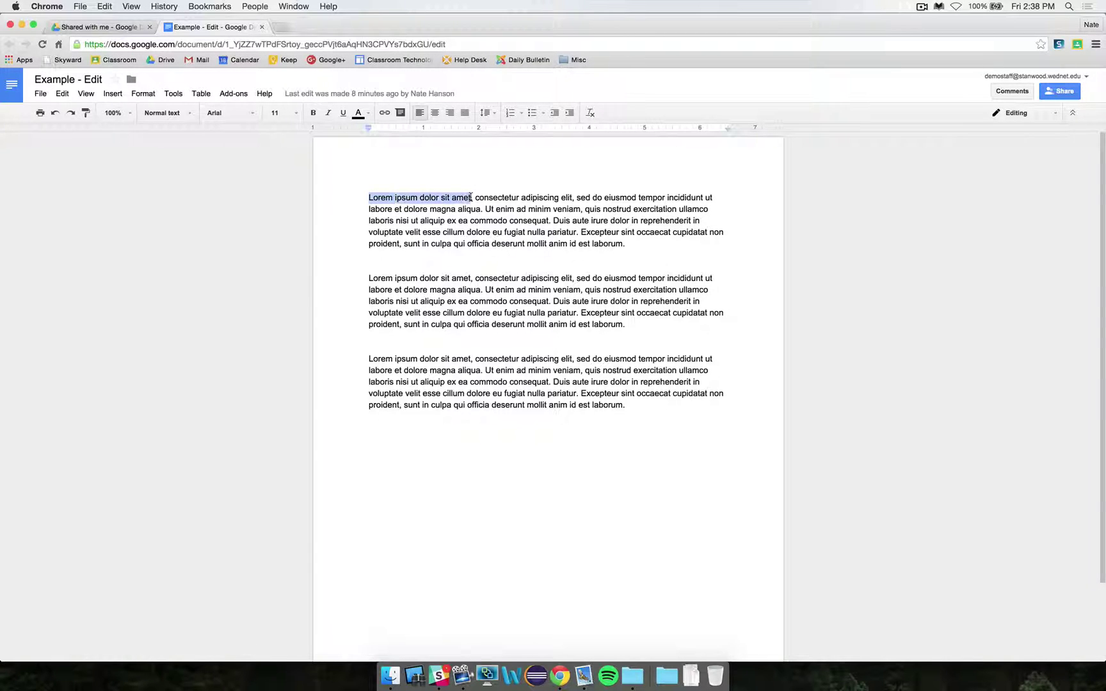
key("BackSpace")
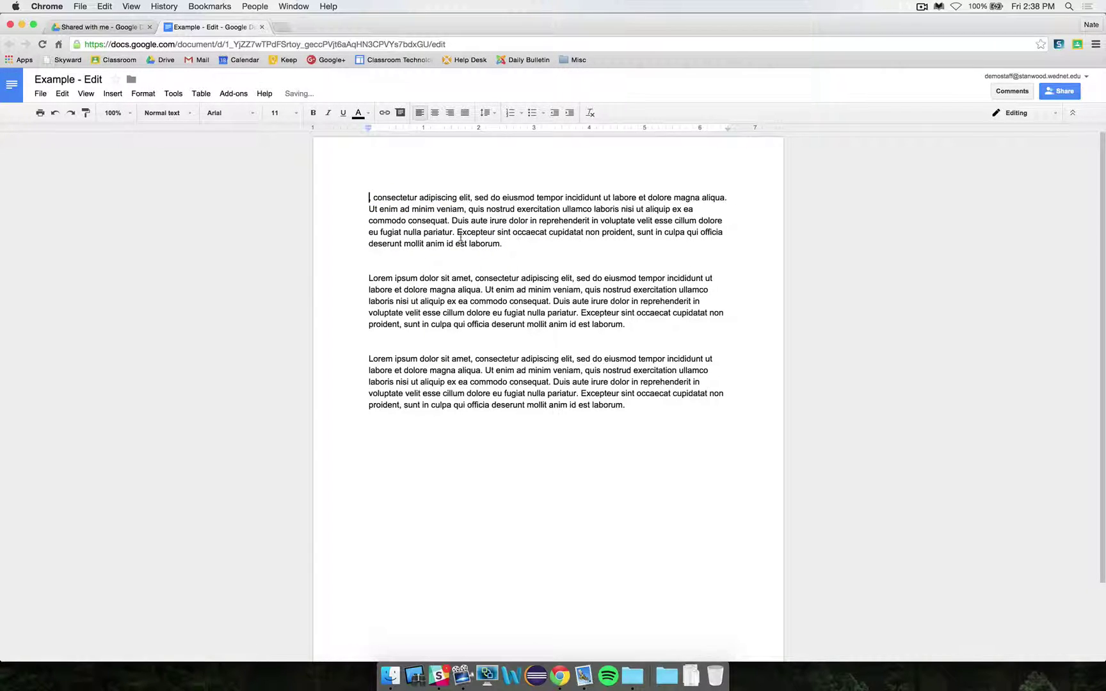
left_click_drag(506, 244, 339, 188)
key("BackSpace")
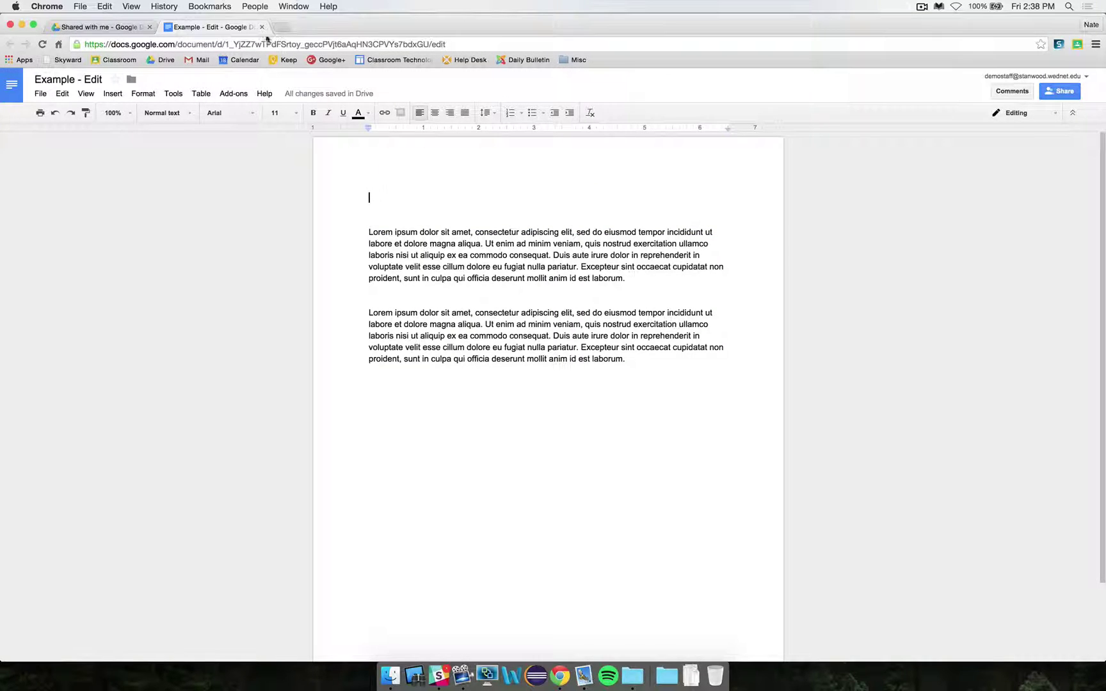
left_click(262, 27)
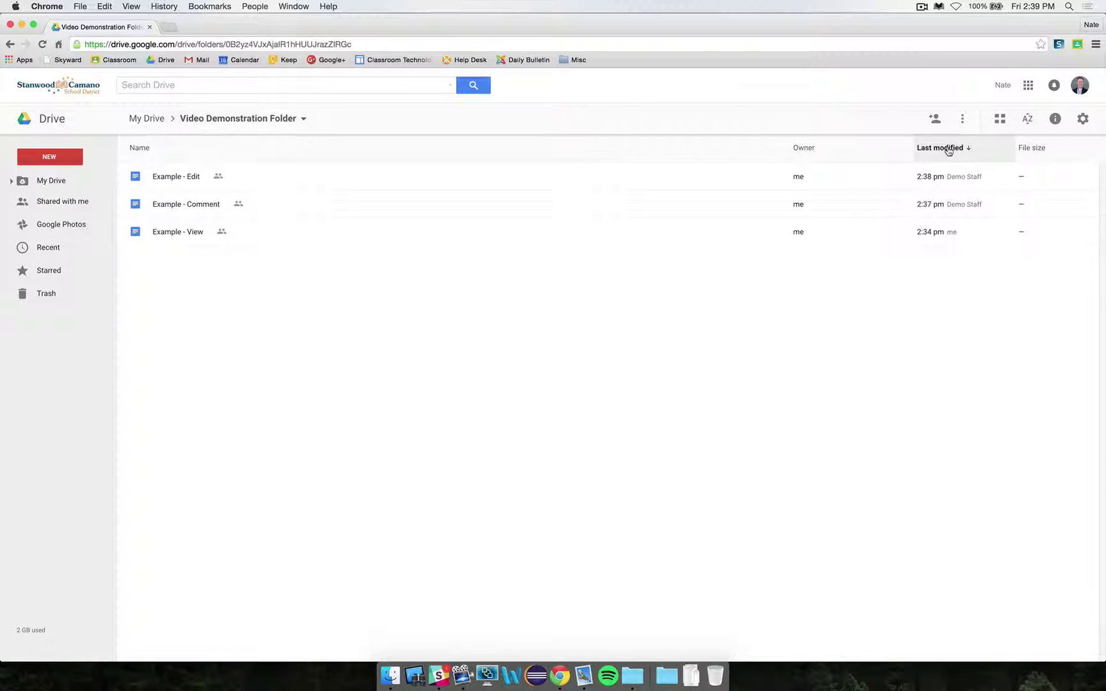
Open Example - Comment from the owner's Video Demonstration Folder and accept the suggestion replacing "sed" with "Change some text.".
mouse_move(950, 178)
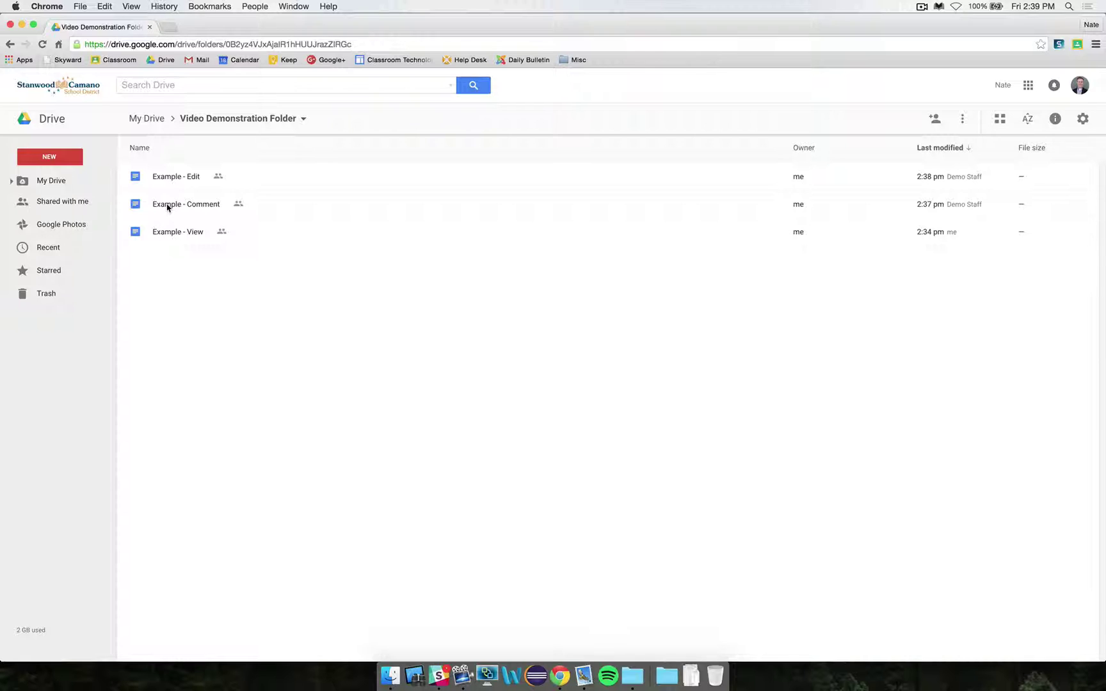
double_click(135, 207)
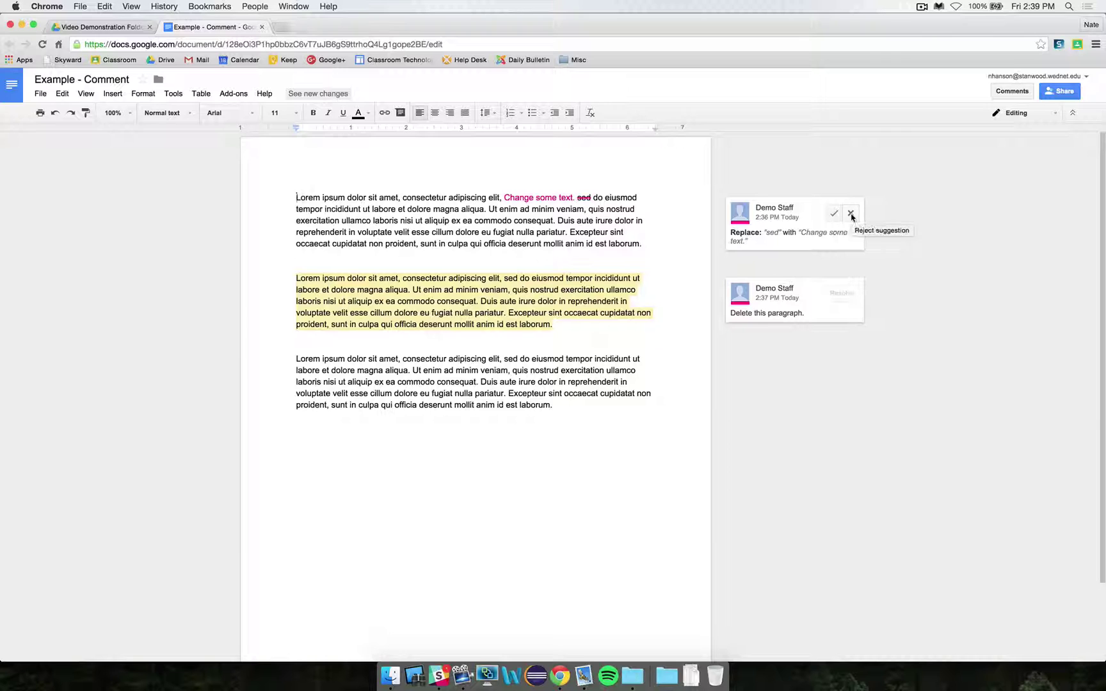
left_click(774, 245)
left_click(746, 262)
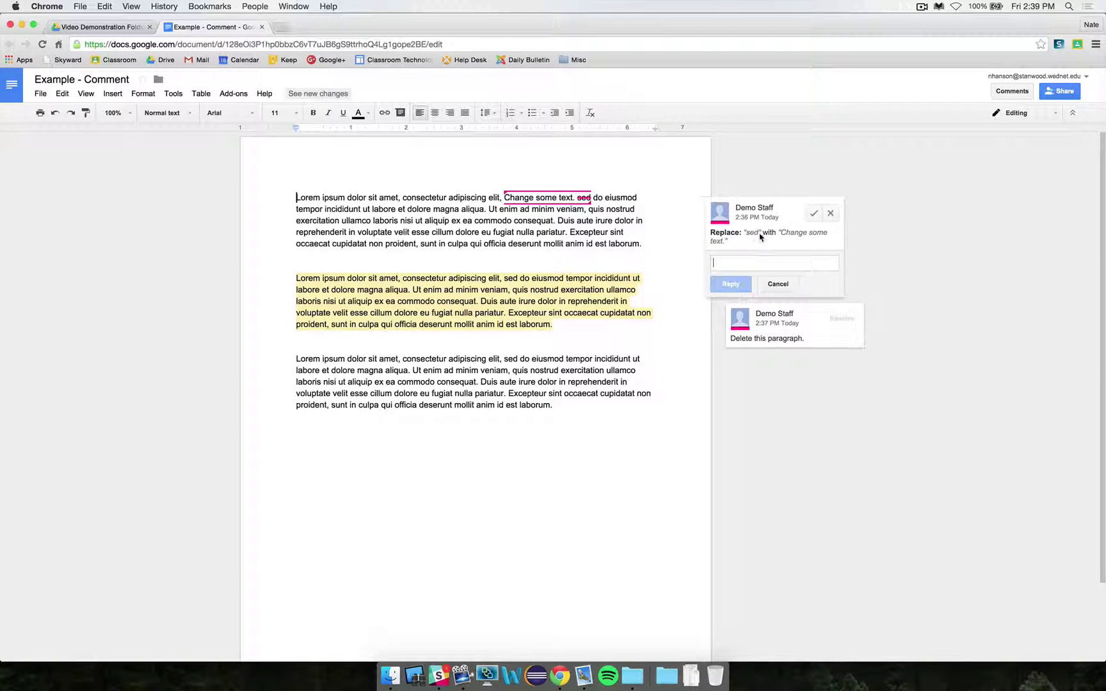
left_click(814, 215)
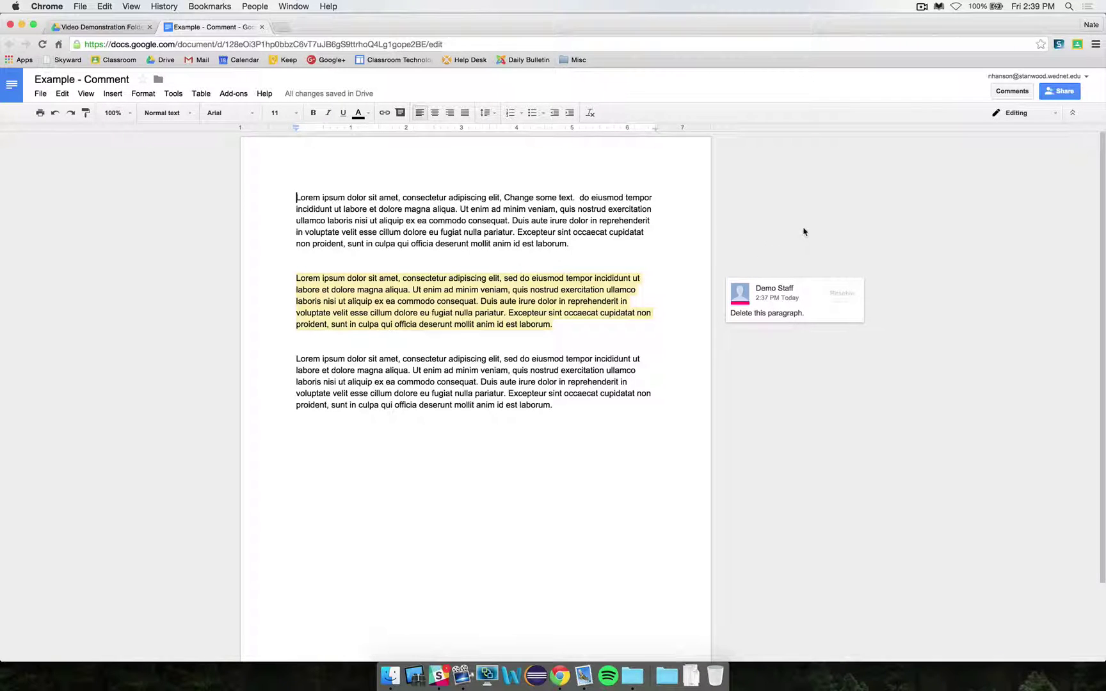
Reply "No thanks, I'll keep it in." to the comment on the second paragraph and close the document.
left_click(809, 312)
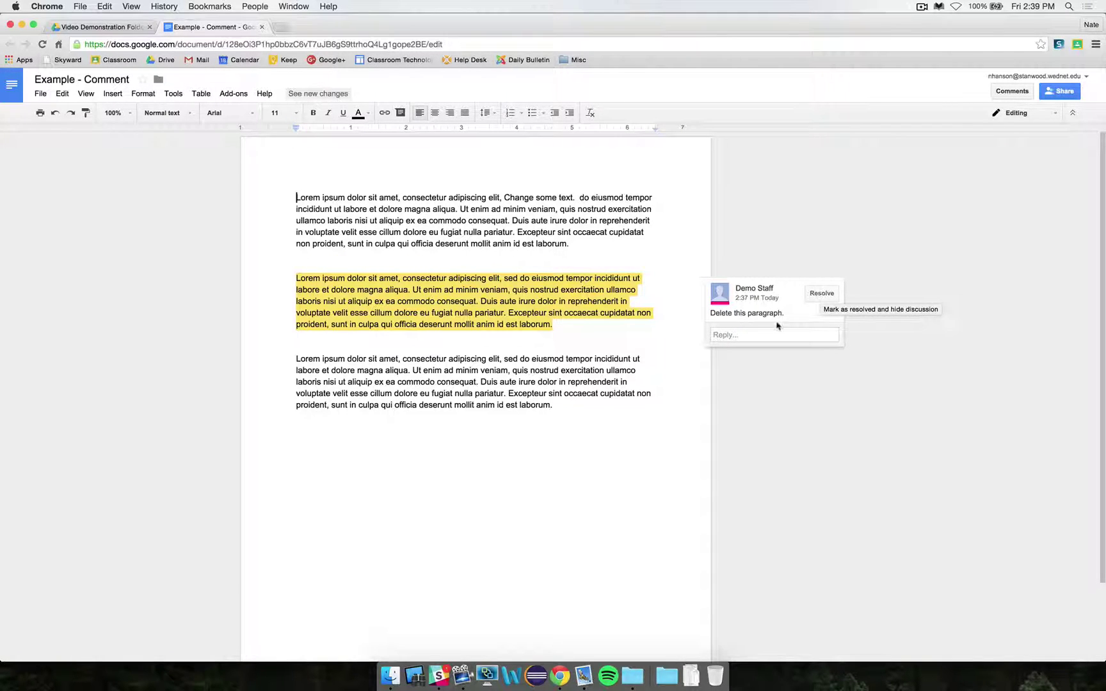
left_click(761, 334)
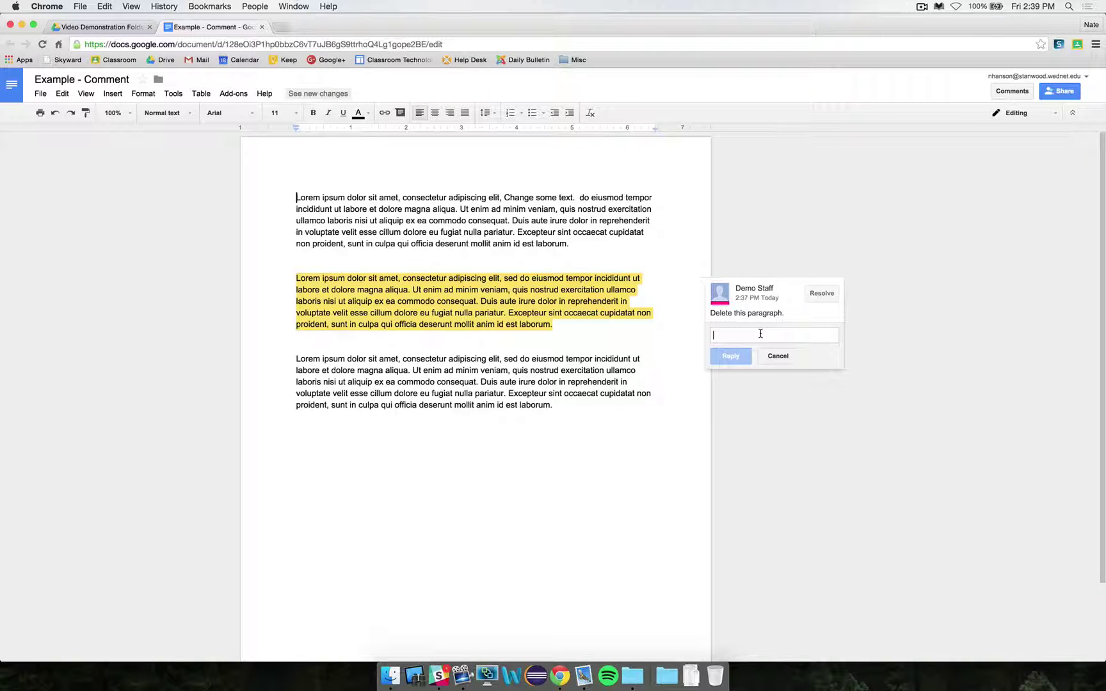
type("No thant")
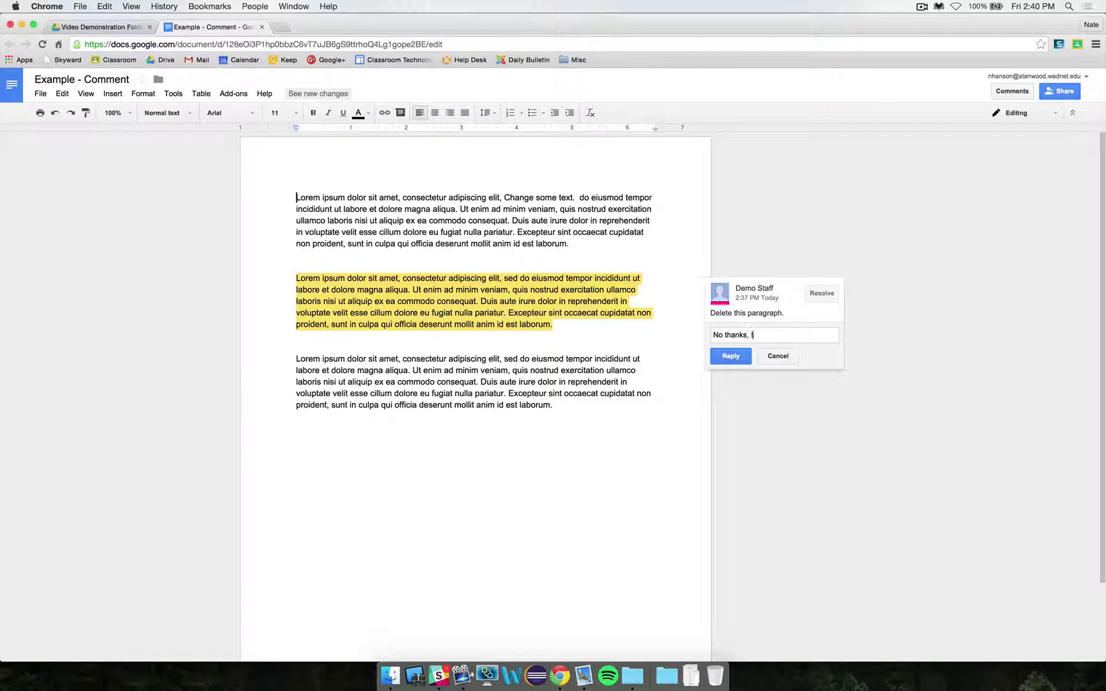
type("s, I'll keep it in.")
left_click(731, 356)
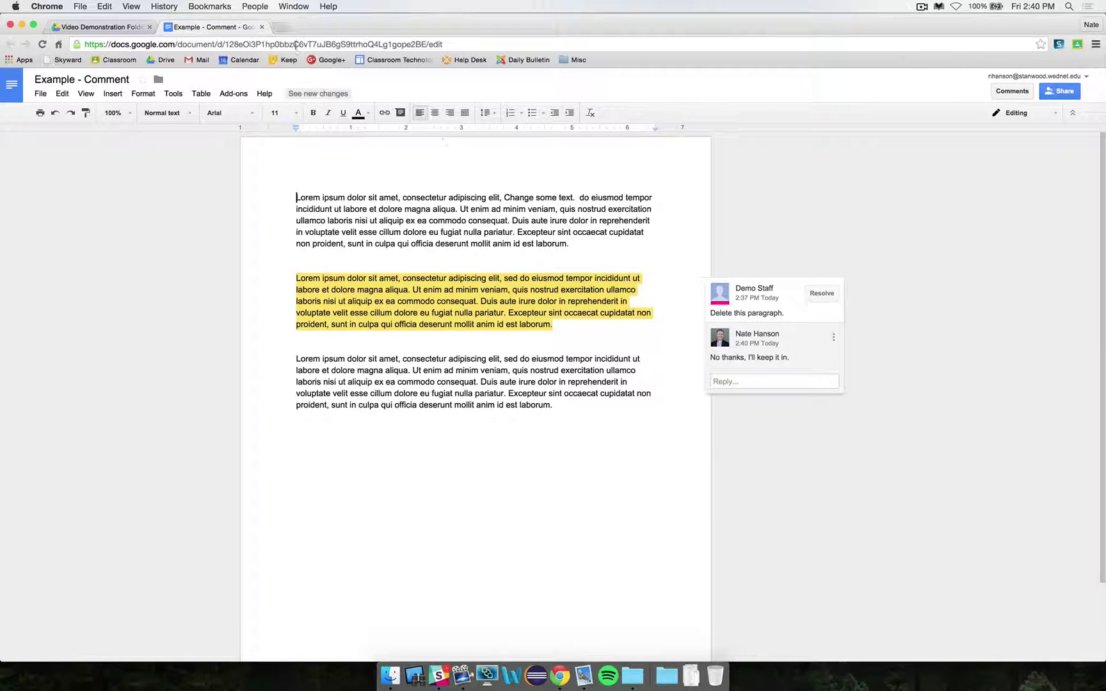
left_click(263, 27)
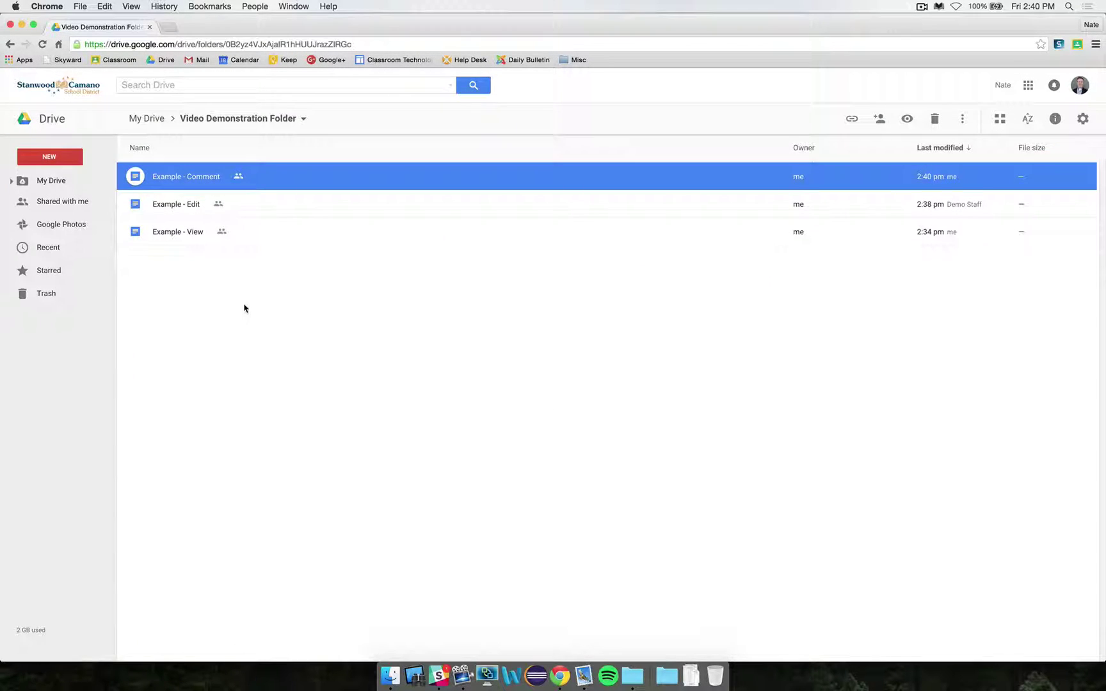
Open Example - Edit from the owner's folder, review the recipient's direct changes, and close it.
double_click(142, 206)
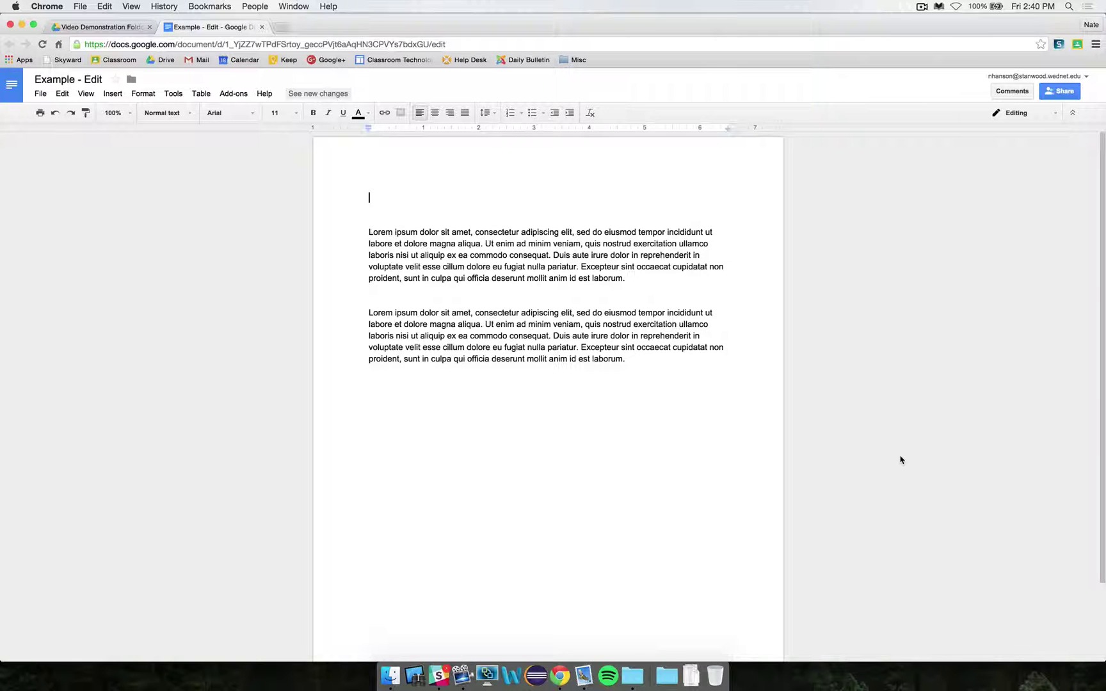
key("super+w")
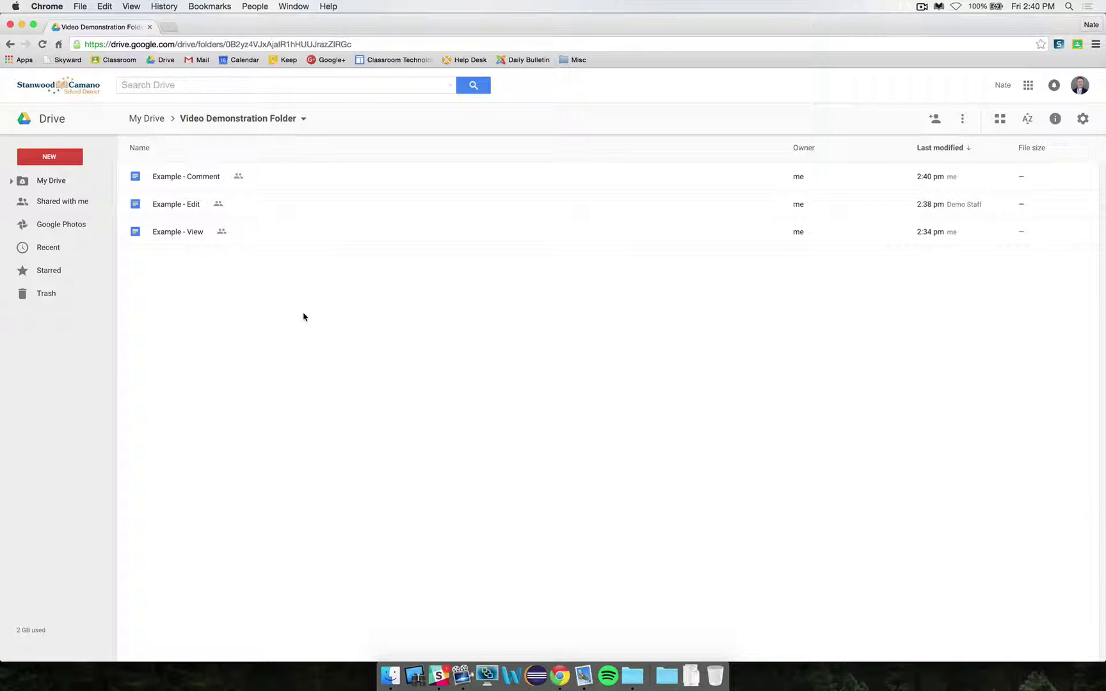